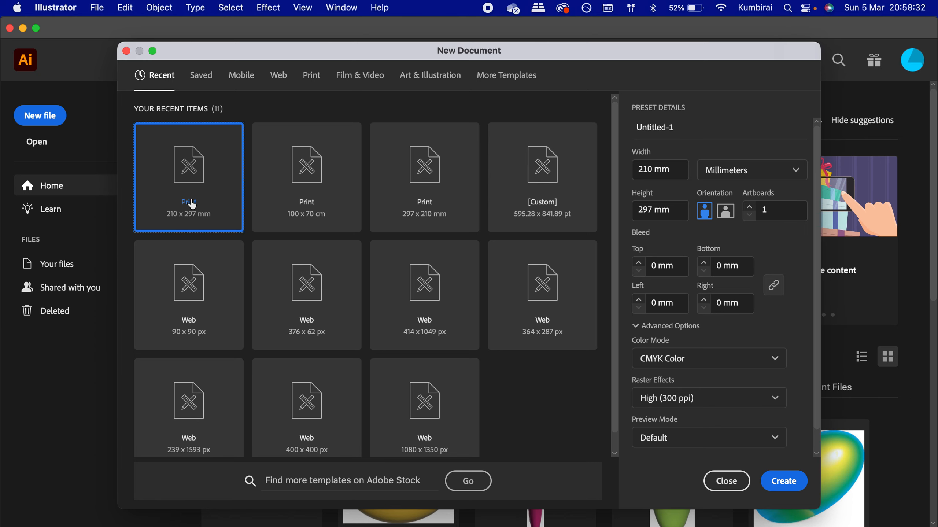
# - Create a new A4 print document in landscape orientation with CMYK colour and High (300 ppi) raster effects
pyautogui.click(312, 80)
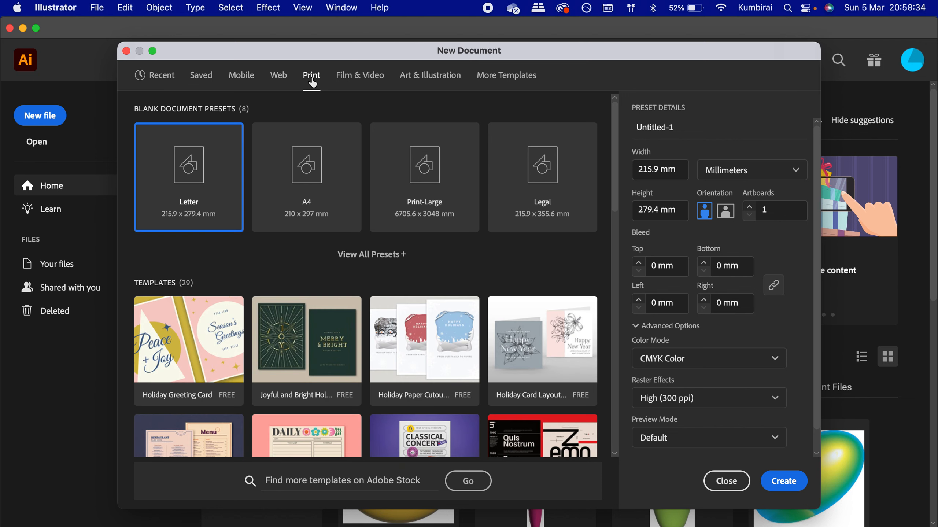
pyautogui.click(306, 173)
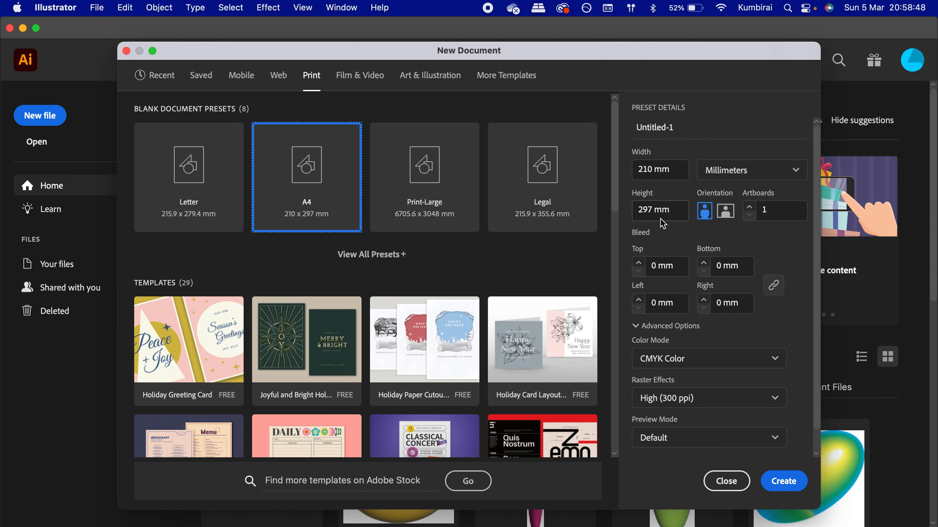
pyautogui.click(727, 213)
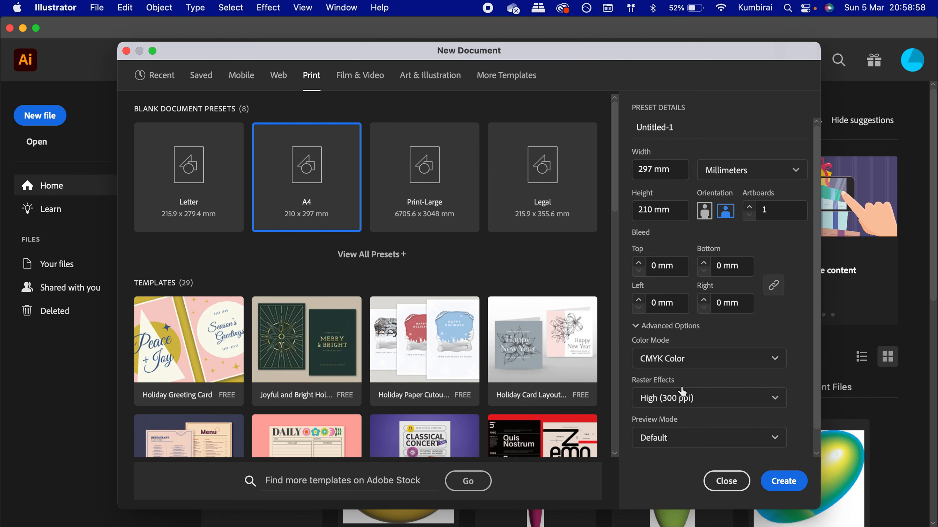
pyautogui.click(688, 405)
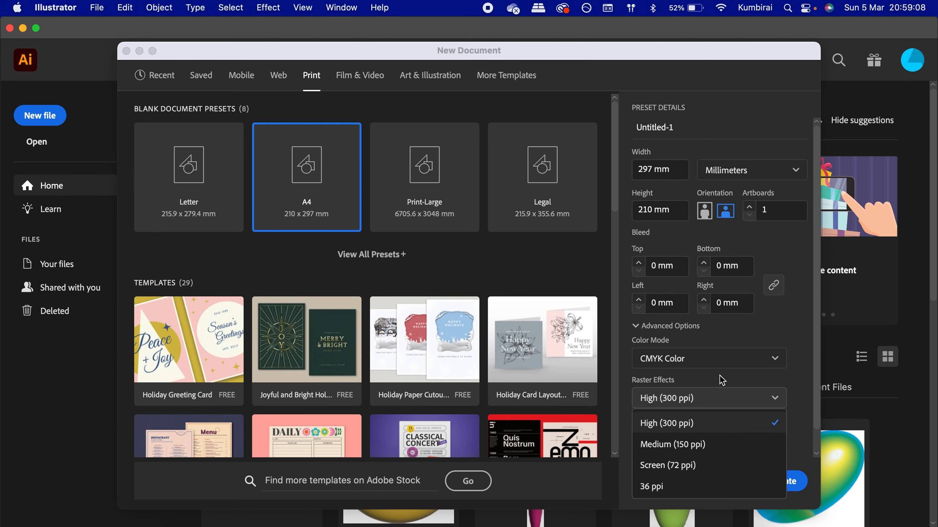
pyautogui.click(706, 422)
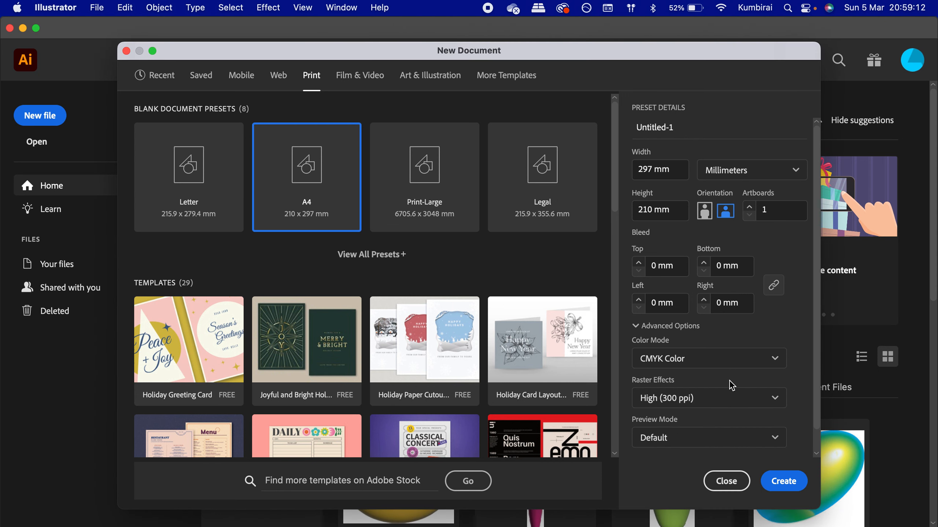
pyautogui.click(726, 481)
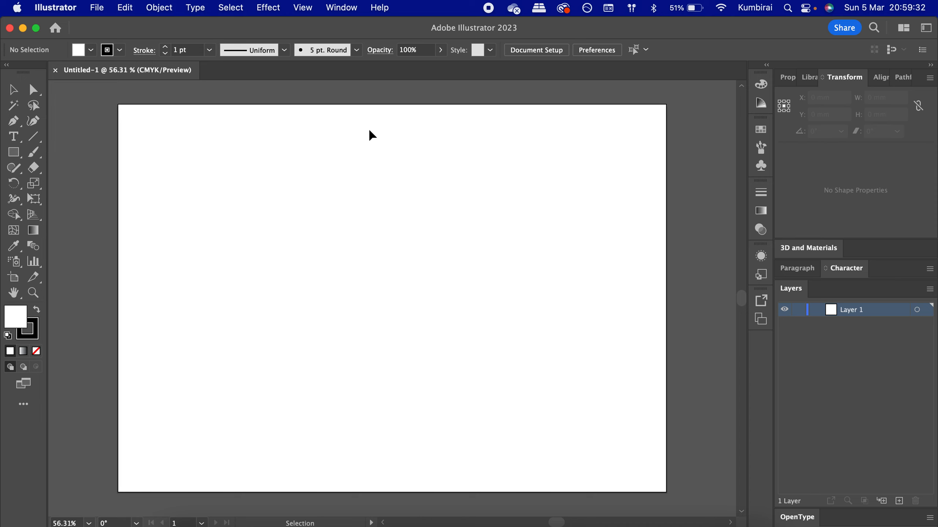
# - Switch the workspace to Essentials Classic
pyautogui.click(340, 8)
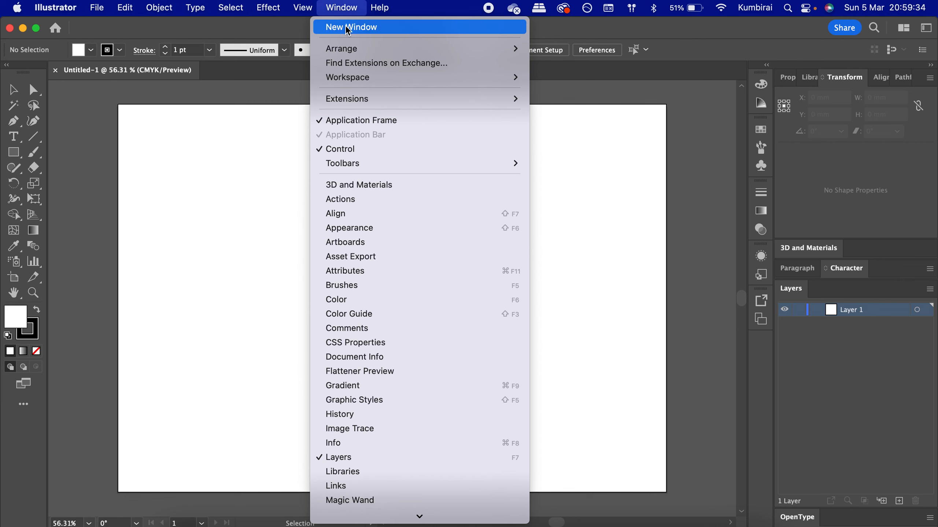
pyautogui.moveTo(423, 77)
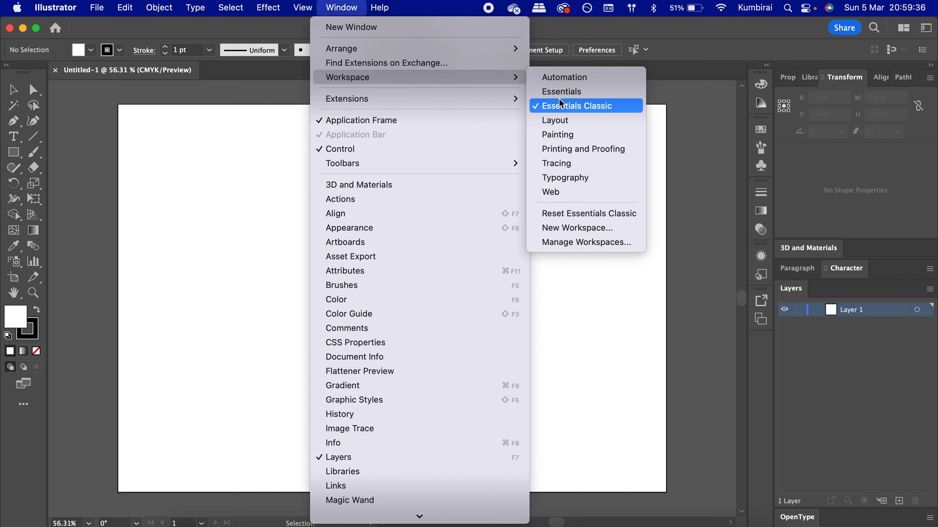
pyautogui.click(573, 108)
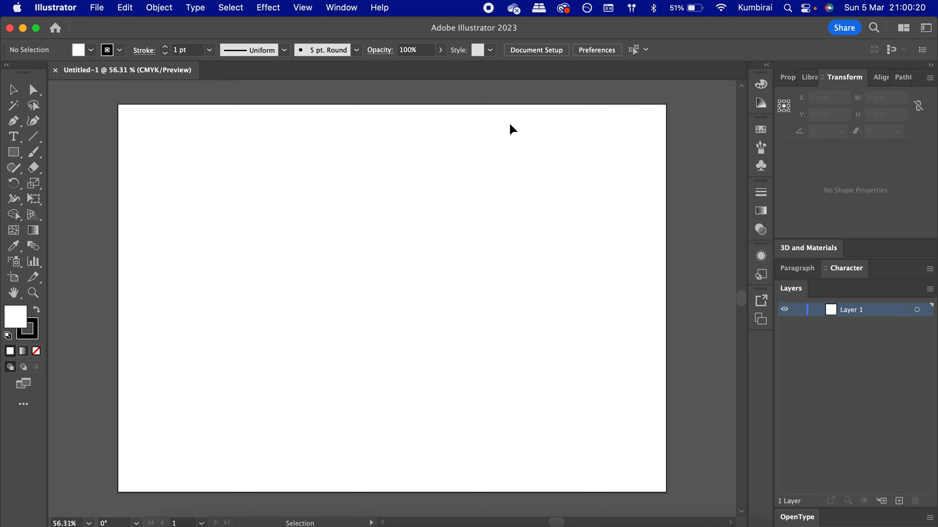
# - Open the Place dialog and browse the Downloads folder for an image
pyautogui.click(104, 8)
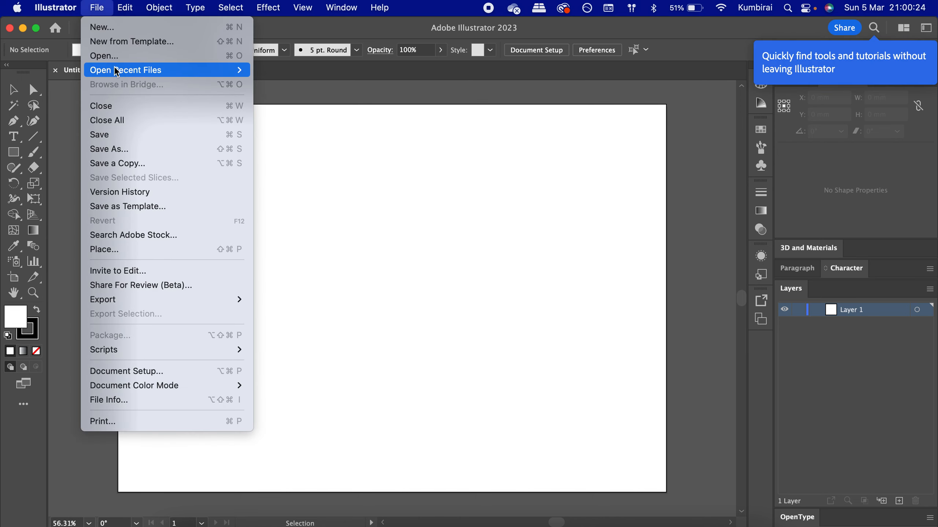
pyautogui.click(125, 253)
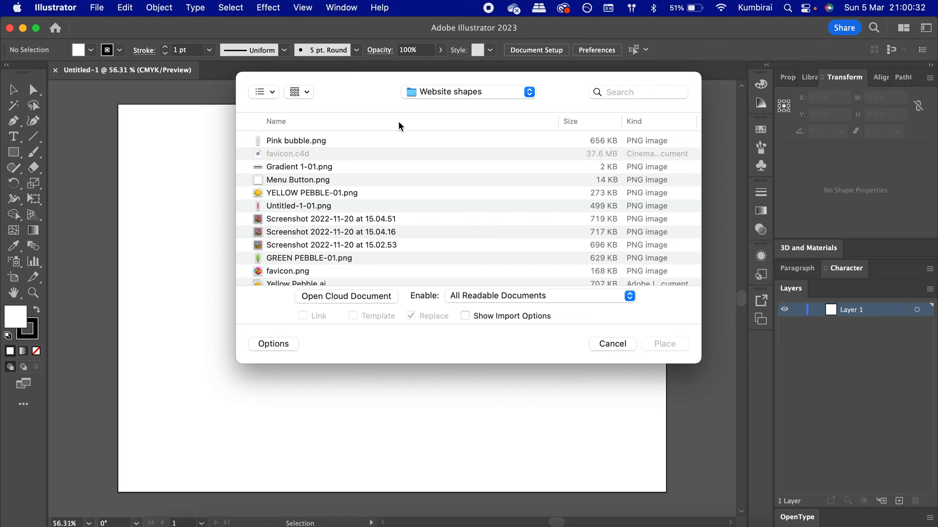
pyautogui.click(449, 98)
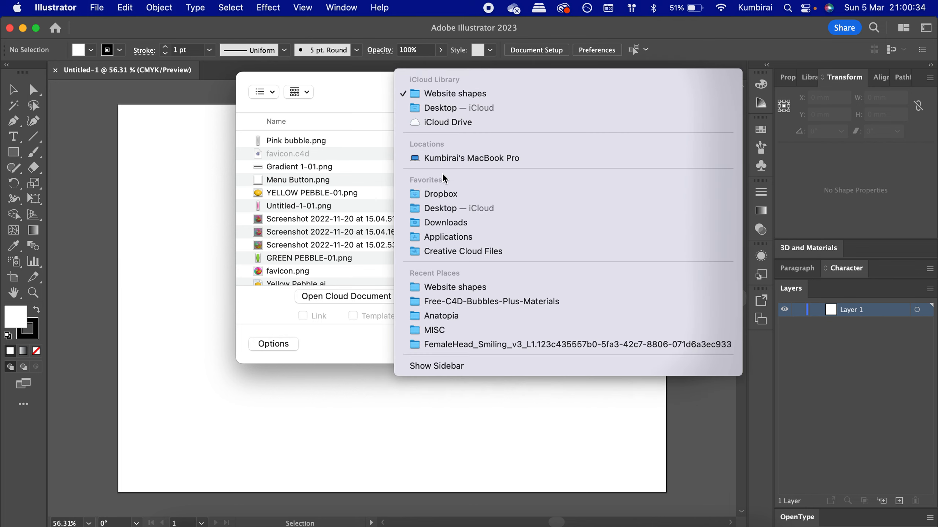
pyautogui.click(449, 223)
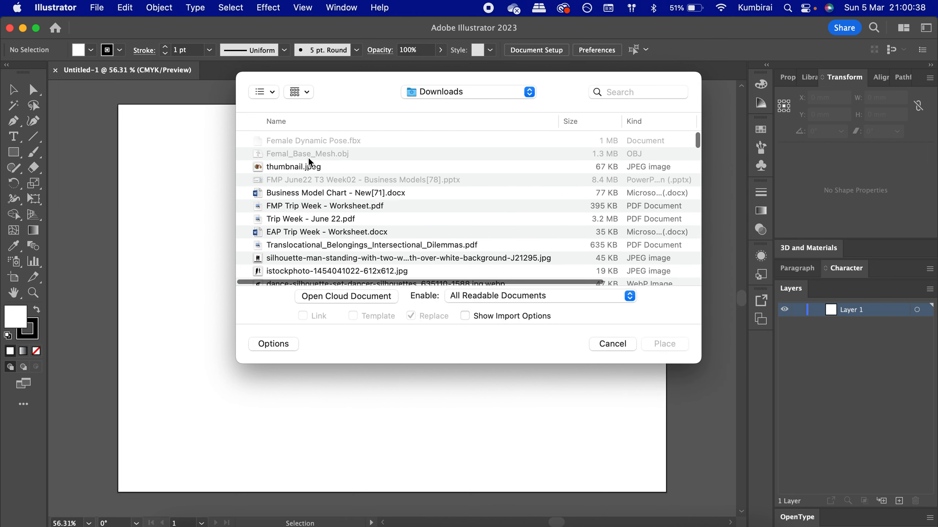
pyautogui.scroll(-3, 310, 163)
pyautogui.scroll(3, 310, 163)
pyautogui.click(303, 91)
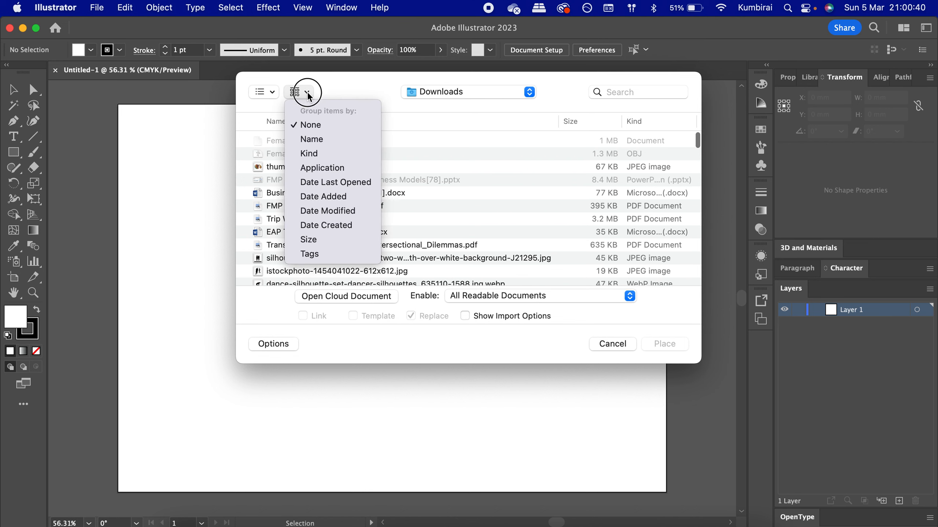
pyautogui.click(269, 95)
pyautogui.click(266, 93)
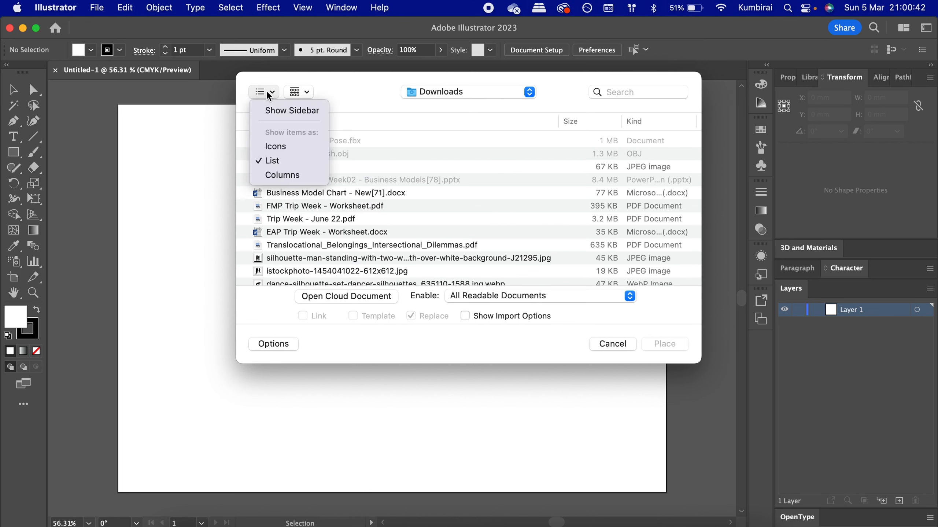
pyautogui.click(277, 163)
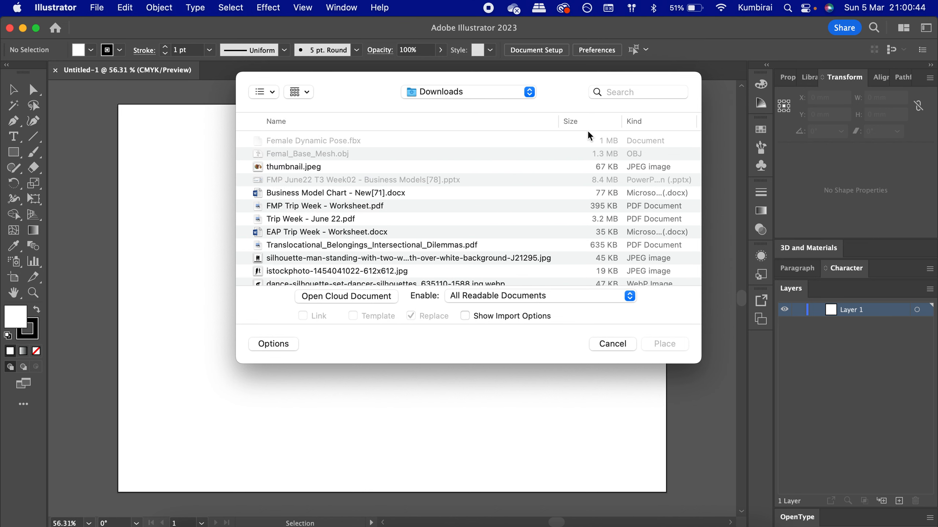
pyautogui.hscroll(5, 590, 137)
pyautogui.click(609, 121)
pyautogui.click(608, 122)
pyautogui.hscroll(-5, 609, 127)
# - Choose image[58] from the Desktop — iCloud folder and place it as a linked file
pyautogui.click(437, 92)
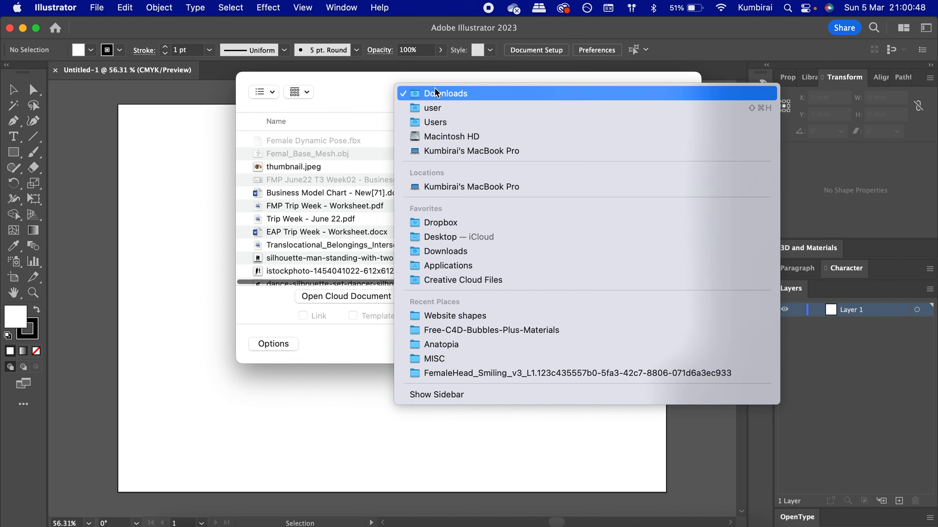
pyautogui.click(459, 238)
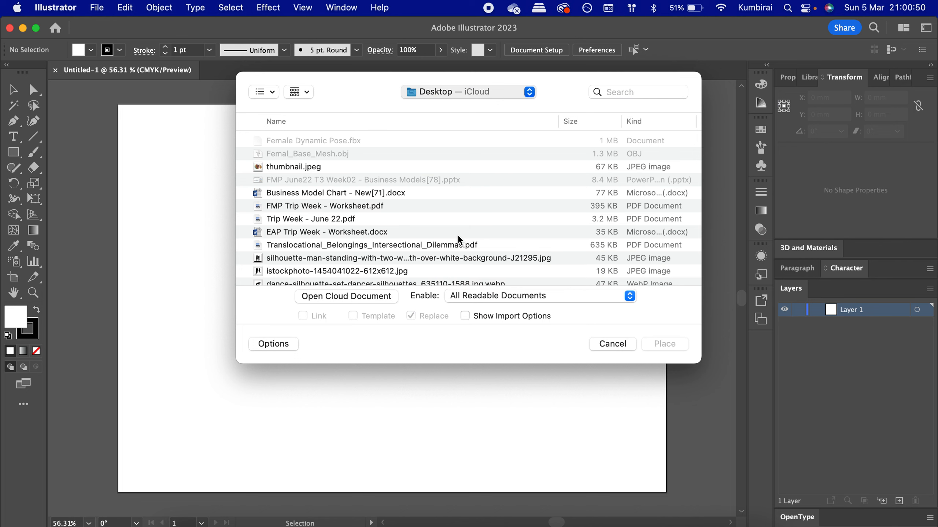
pyautogui.click(300, 141)
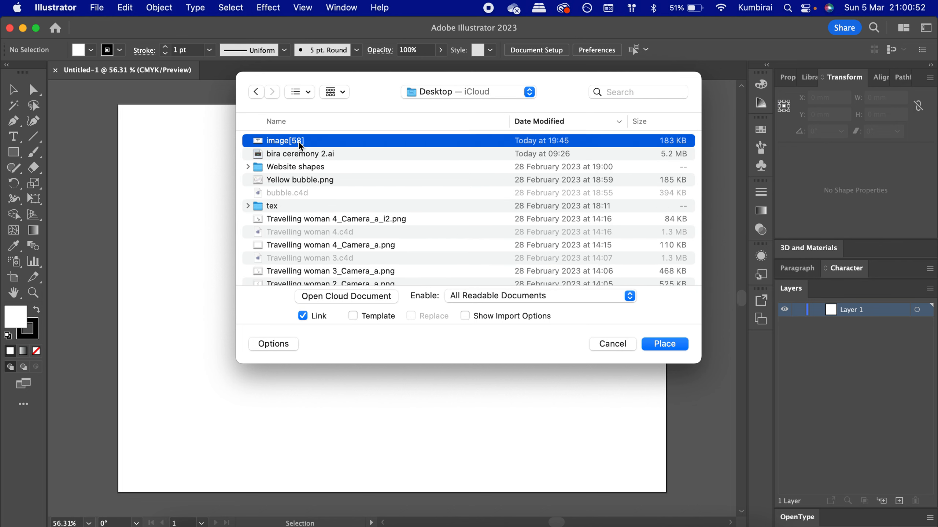
pyautogui.click(666, 345)
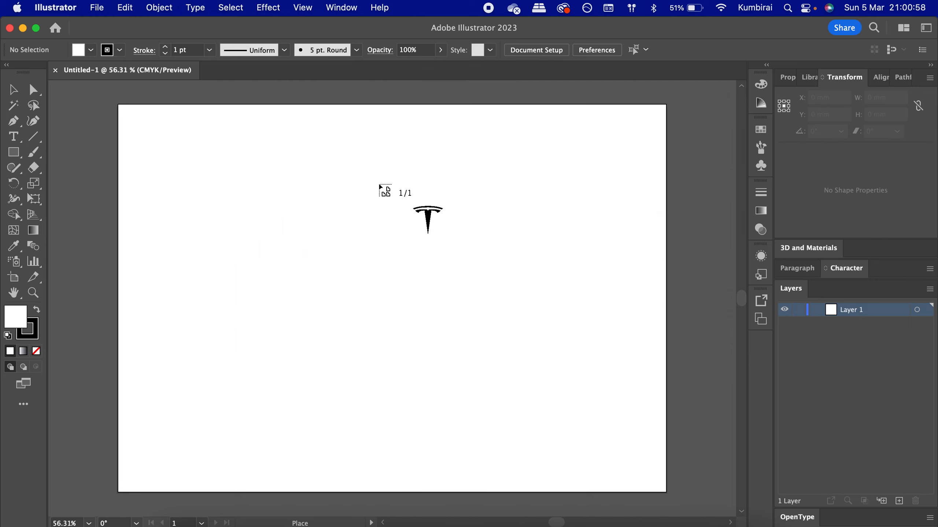
# - Drop the Tesla logo image onto the artboard and drag it around to reposition it
pyautogui.click(320, 183)
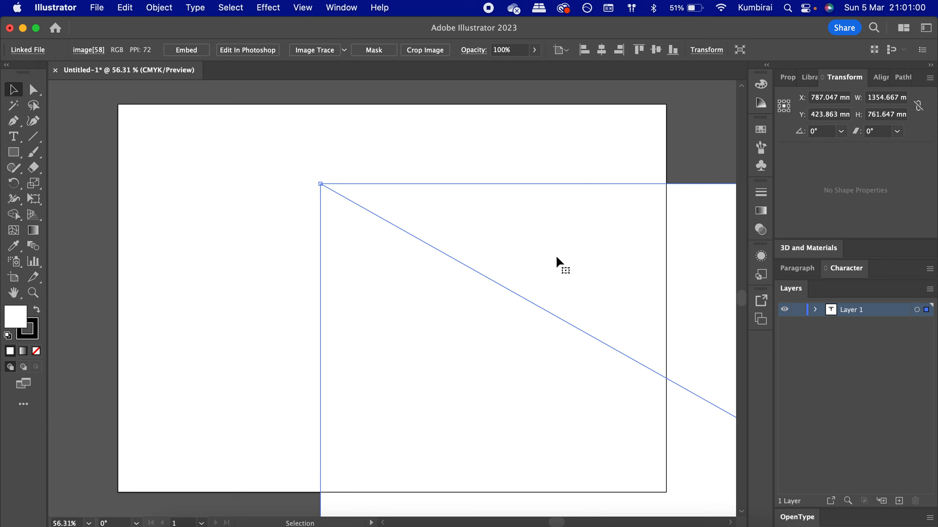
pyautogui.moveTo(519, 260); pyautogui.dragTo(318, 195)
pyautogui.moveTo(477, 275); pyautogui.dragTo(350, 259)
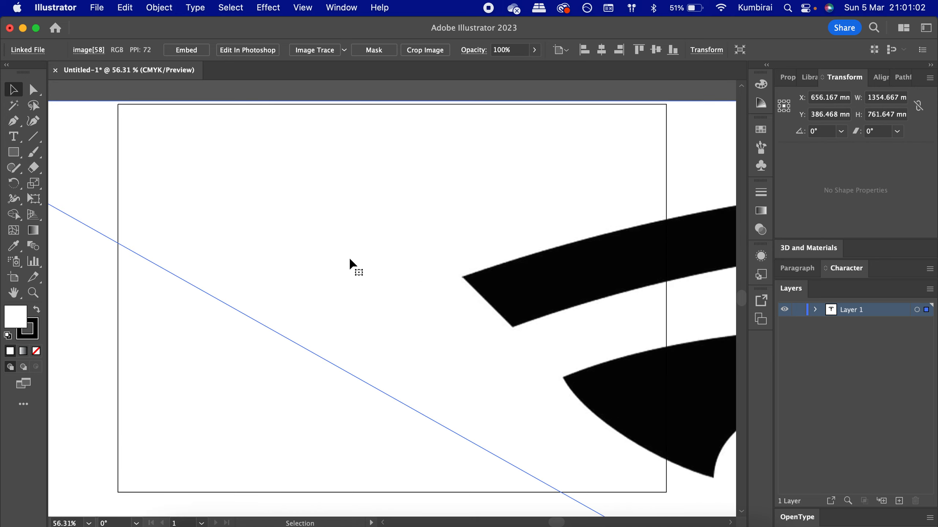
pyautogui.moveTo(477, 271); pyautogui.dragTo(304, 257)
pyautogui.moveTo(459, 267); pyautogui.dragTo(260, 214)
pyautogui.moveTo(476, 282); pyautogui.dragTo(362, 237)
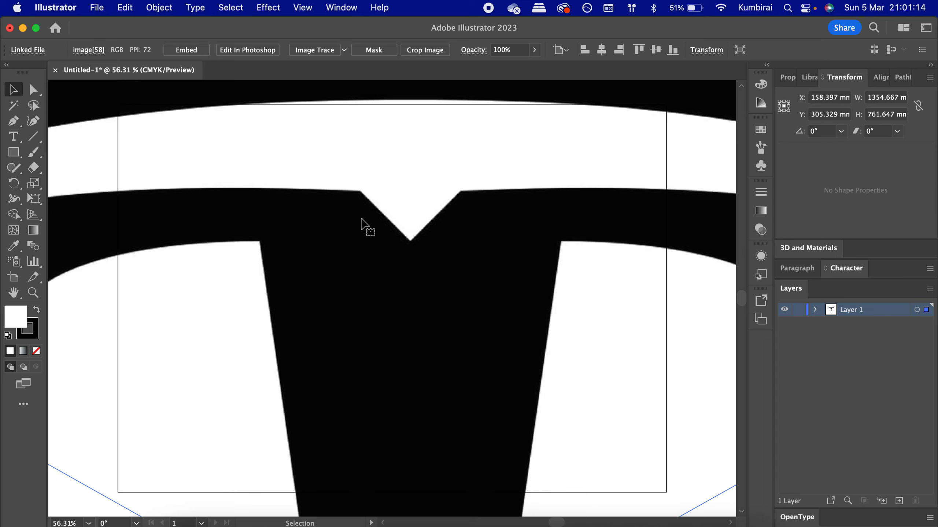
# - Scale the placed image down to about 323 × 182 mm and move it onto the artboard
pyautogui.scroll(-10, 387, 309)
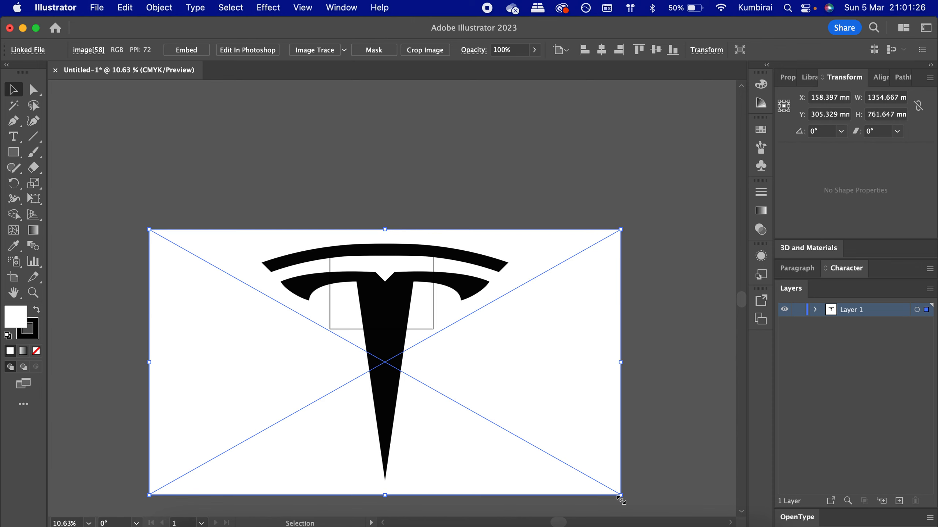
pyautogui.moveTo(621, 497); pyautogui.dragTo(564, 470)
pyautogui.moveTo(623, 497); pyautogui.dragTo(336, 315)
pyautogui.moveTo(149, 229); pyautogui.dragTo(165, 239)
pyautogui.moveTo(174, 243); pyautogui.dragTo(186, 250)
pyautogui.moveTo(221, 280); pyautogui.dragTo(368, 291)
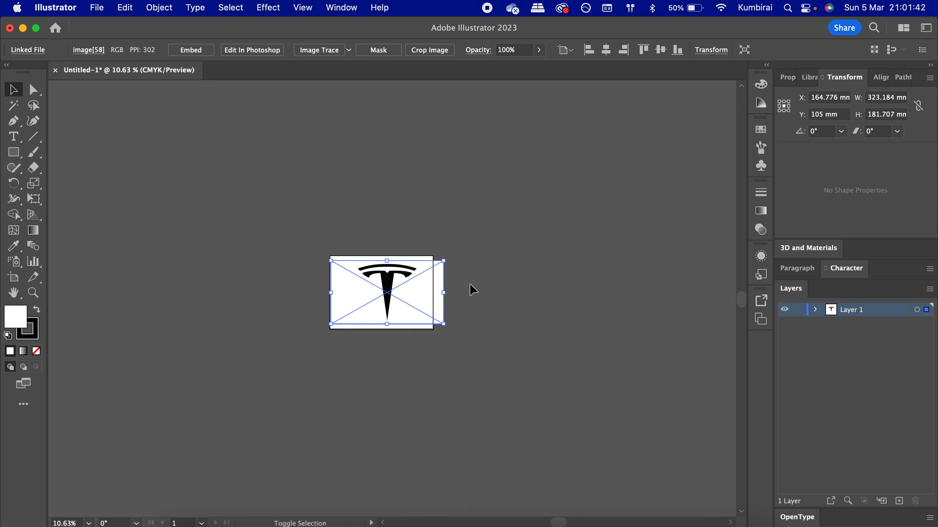
# - Resize the logo image to about 277 × 156 mm and centre it on the artboard
pyautogui.moveTo(444, 264); pyautogui.dragTo(428, 270)
pyautogui.scroll(3, 399, 297)
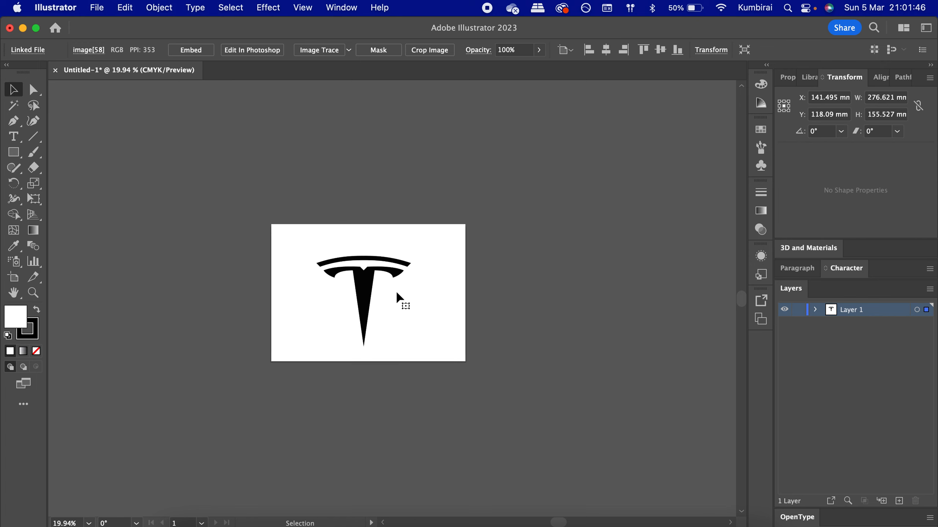
pyautogui.scroll(3, 324, 304)
pyautogui.scroll(2, 325, 304)
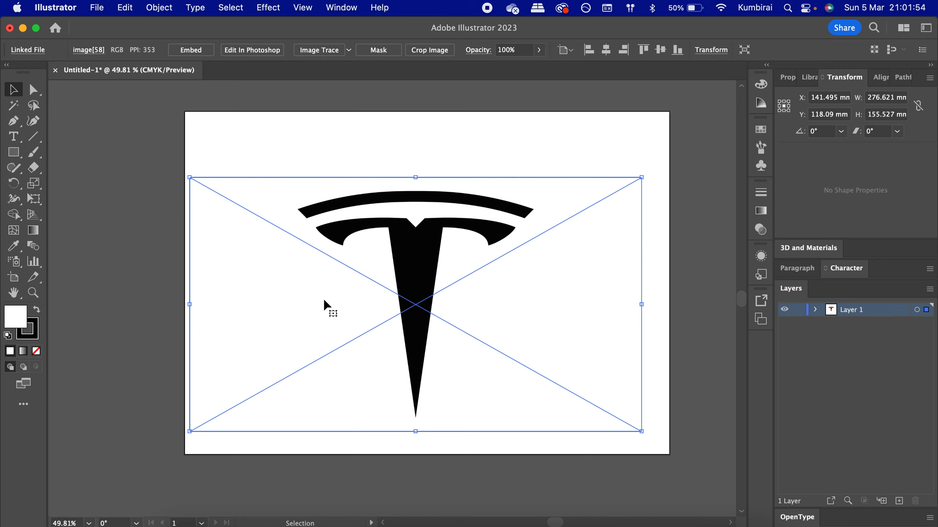
pyautogui.moveTo(411, 335); pyautogui.dragTo(420, 316)
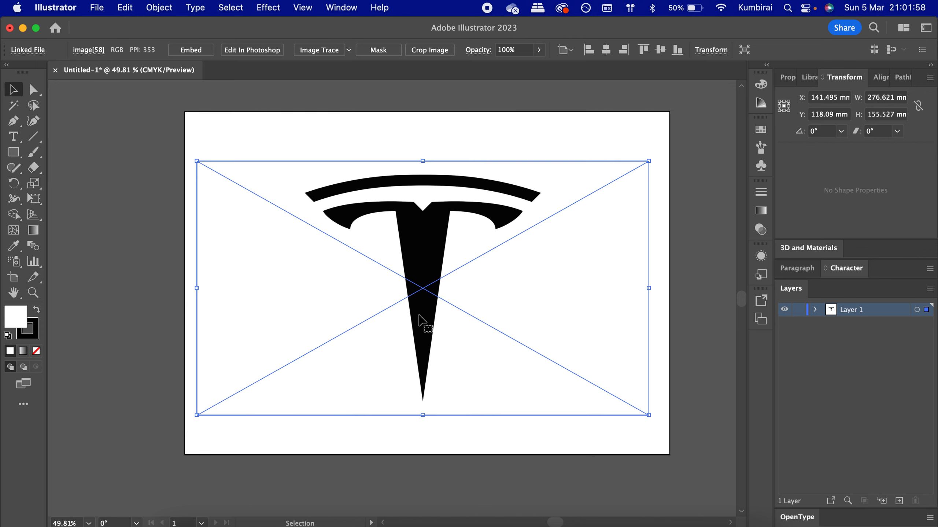
pyautogui.click(675, 173)
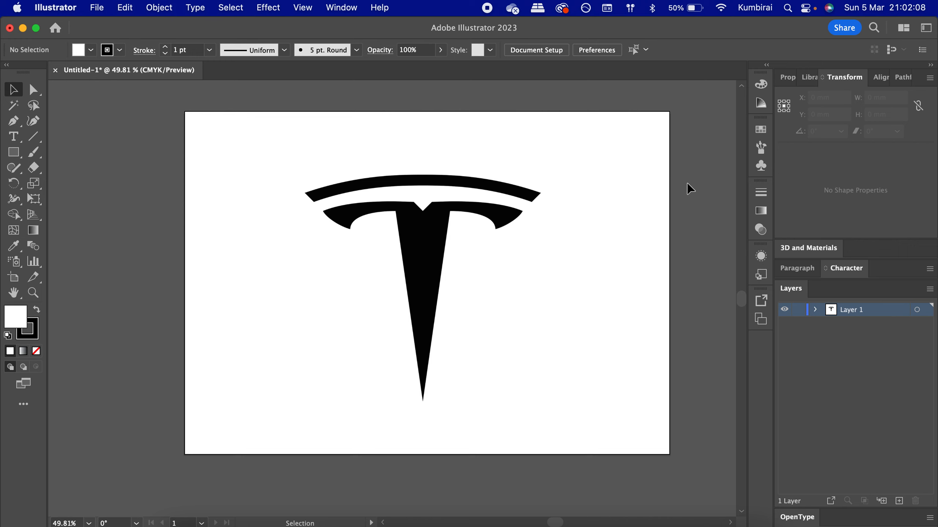
# - Set the logo image's opacity to 50%
pyautogui.click(436, 217)
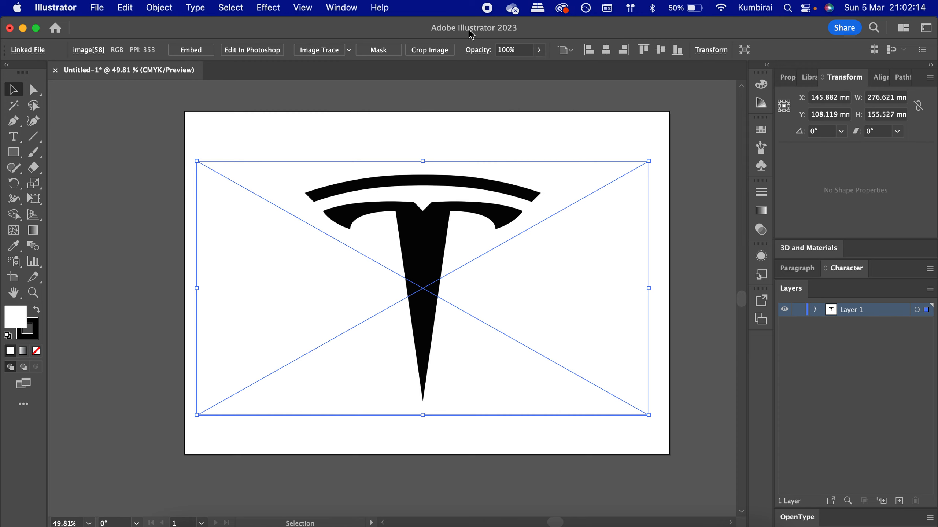
pyautogui.click(539, 49)
pyautogui.moveTo(538, 65); pyautogui.dragTo(514, 68)
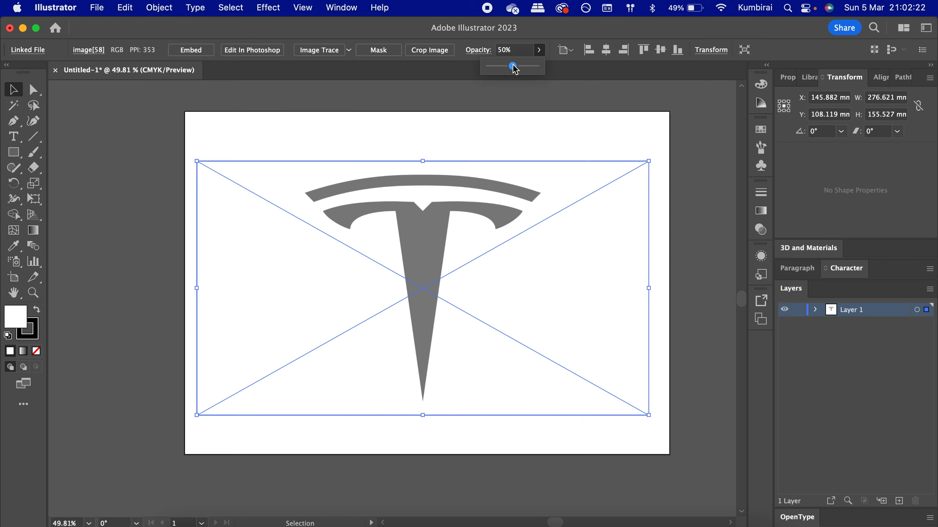
pyautogui.click(524, 116)
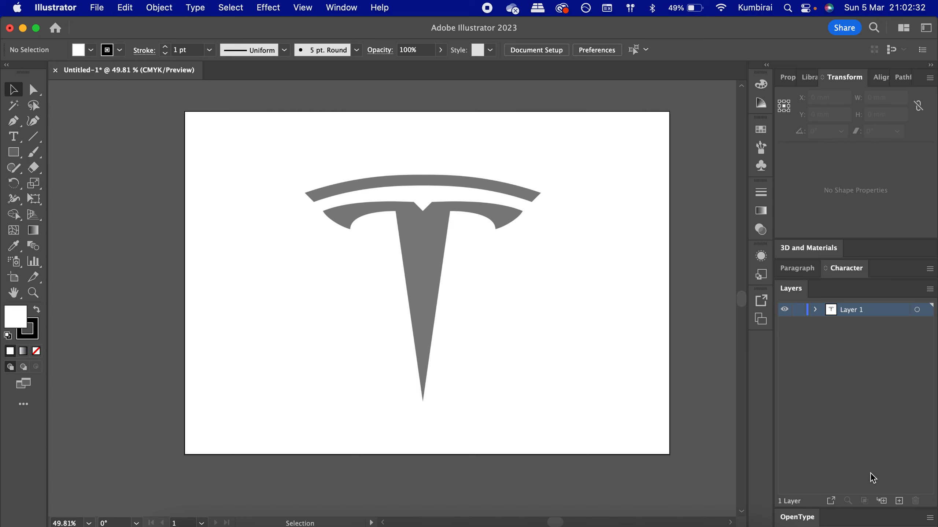
# - Add a new layer above the logo image's layer
pyautogui.click(900, 502)
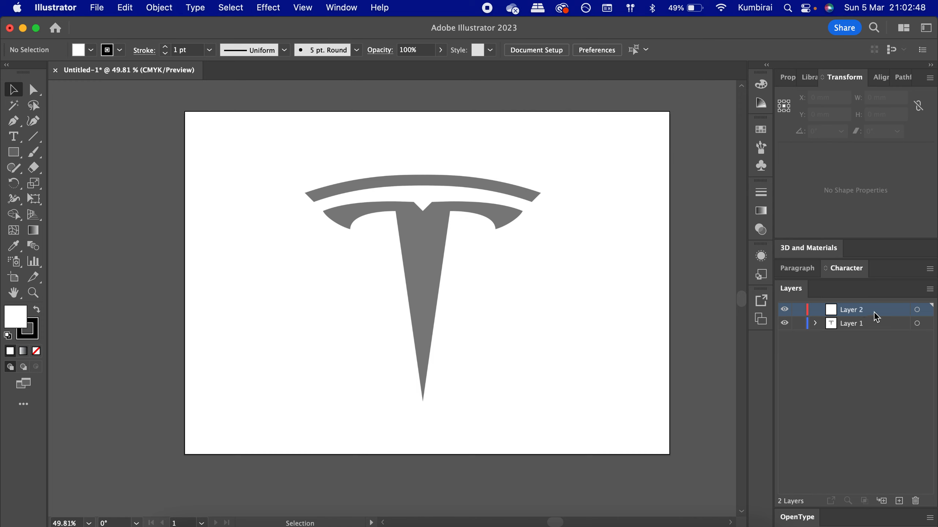
pyautogui.click(488, 219)
pyautogui.click(509, 429)
pyautogui.click(452, 264)
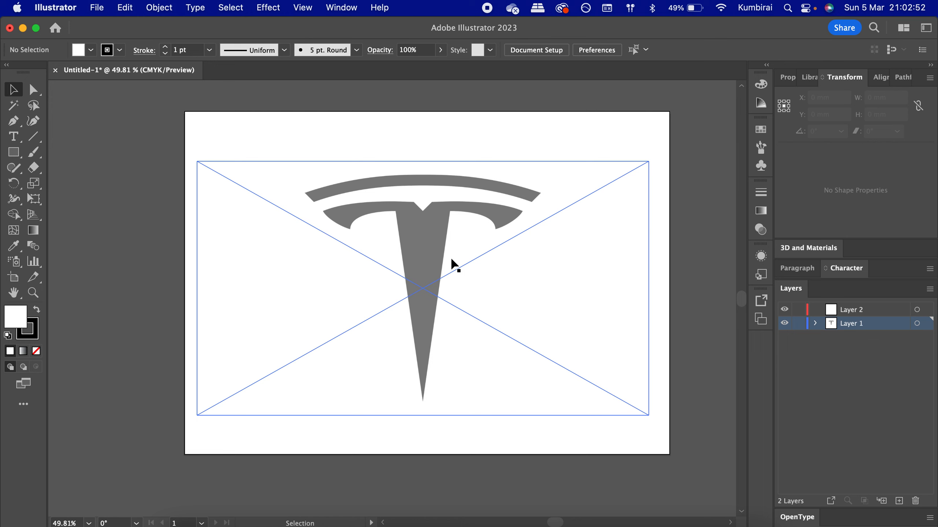
pyautogui.click(490, 463)
pyautogui.click(437, 351)
pyautogui.click(467, 444)
pyautogui.click(418, 346)
pyautogui.click(468, 446)
pyautogui.click(427, 346)
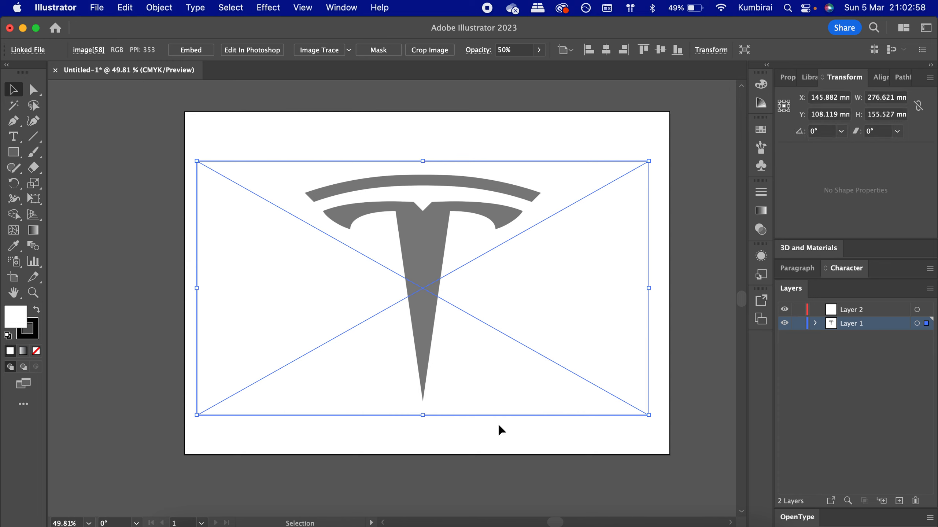
# - Lock the logo image's layer and make Layer 2 the active layer for tracing
pyautogui.click(512, 426)
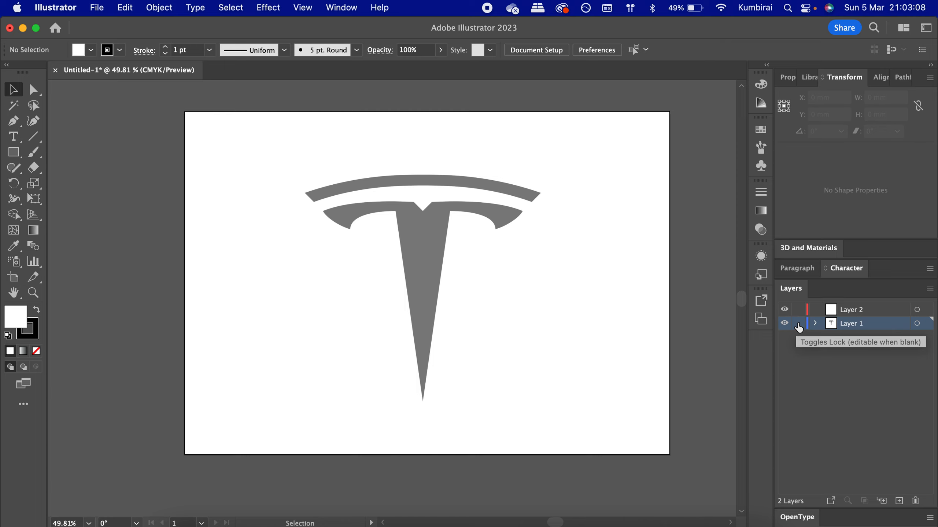
pyautogui.click(798, 324)
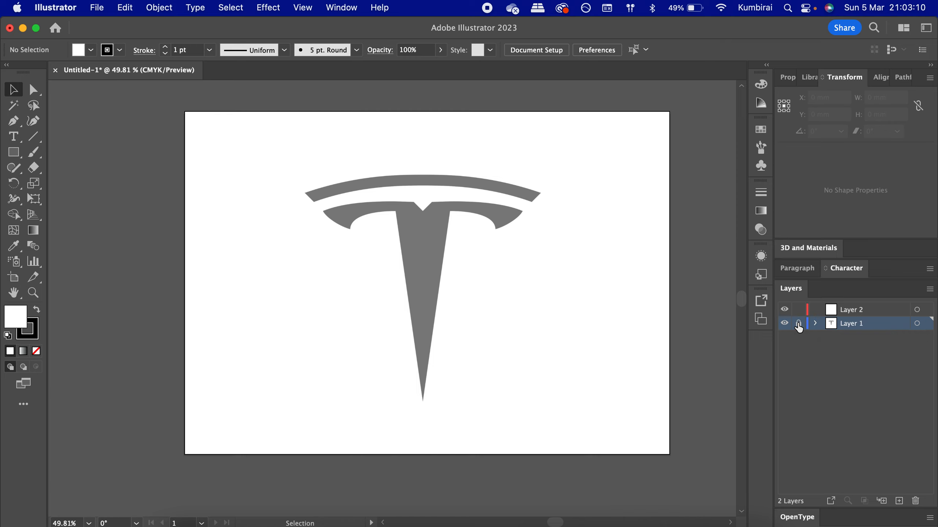
pyautogui.moveTo(381, 205); pyautogui.dragTo(365, 284)
pyautogui.moveTo(299, 161); pyautogui.dragTo(380, 271)
pyautogui.click(876, 310)
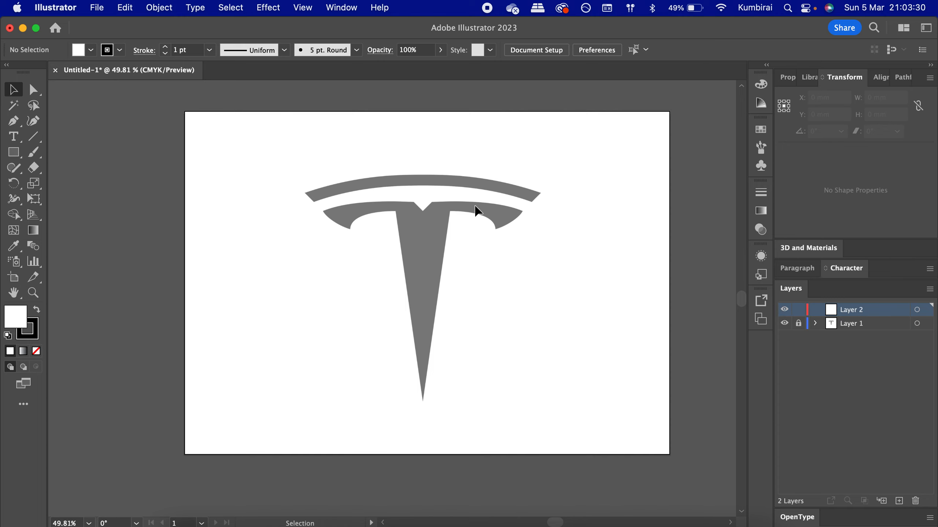
# - Start tracing the upper arc's top edge with the Pen tool, placing curved anchors from its middle towards the left tip
pyautogui.scroll(5, 447, 234)
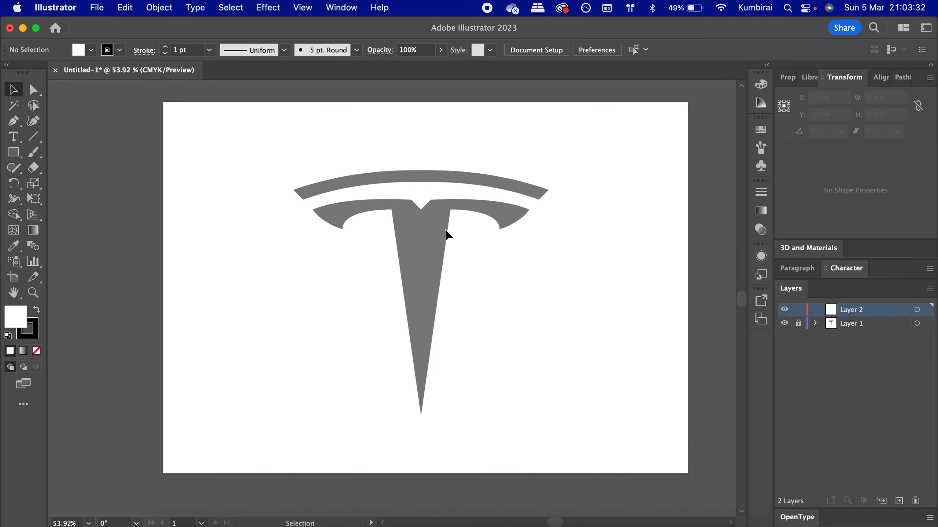
pyautogui.scroll(2, 447, 235)
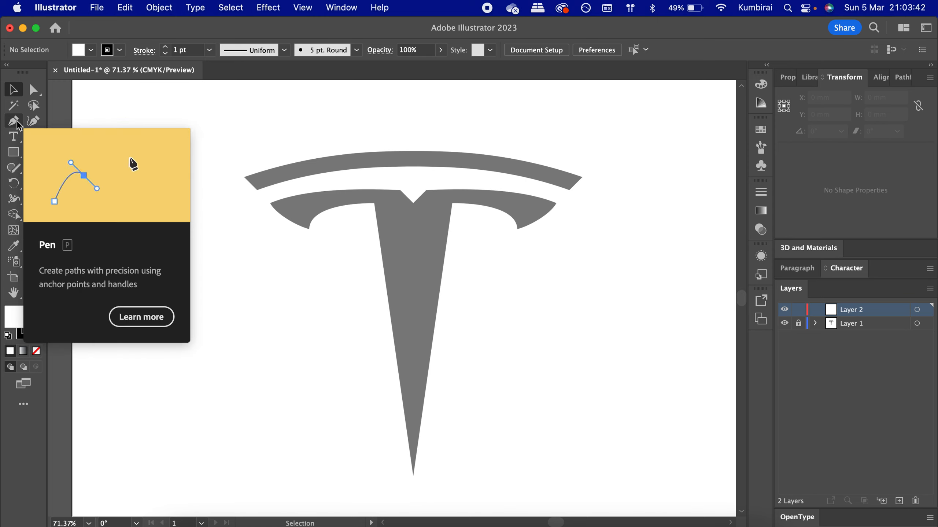
pyautogui.click(15, 121)
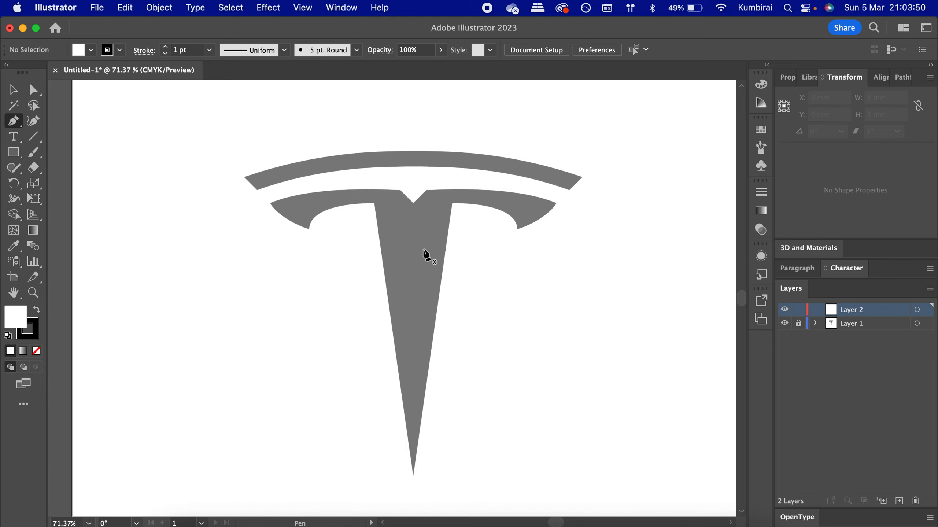
pyautogui.scroll(1, 351, 159)
pyautogui.scroll(3, 351, 158)
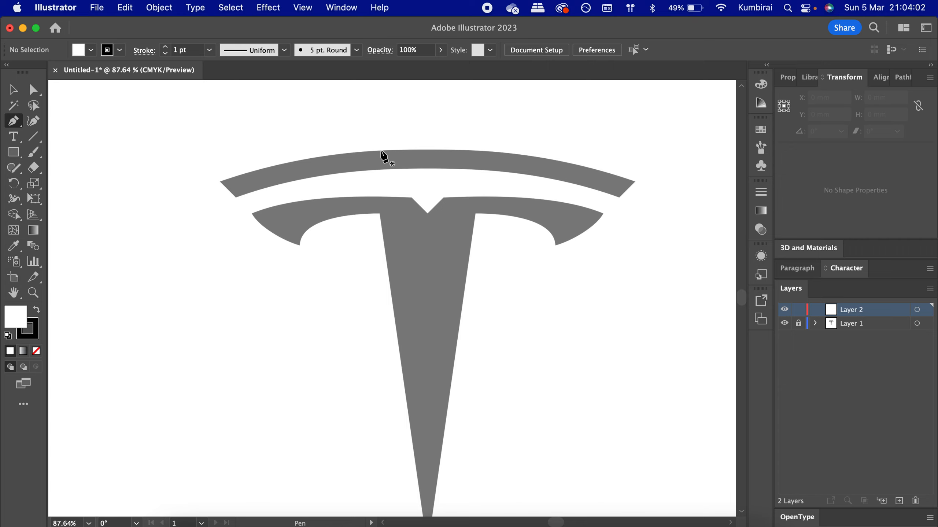
pyautogui.moveTo(380, 149); pyautogui.dragTo(350, 153)
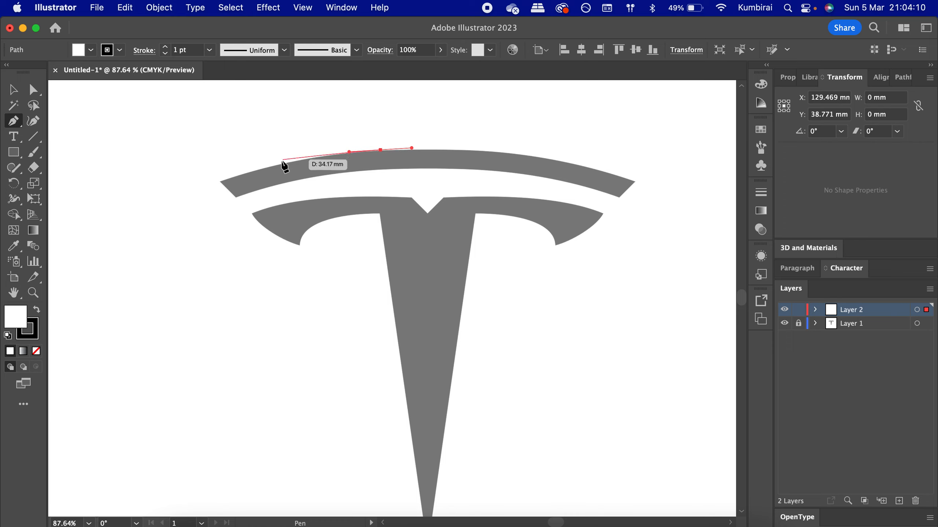
pyautogui.moveTo(277, 165); pyautogui.dragTo(250, 173)
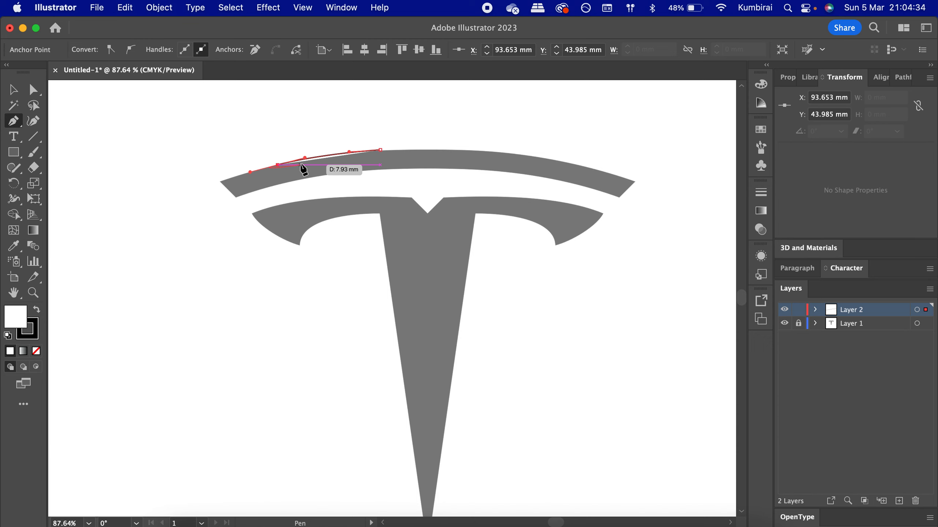
pyautogui.press('super+z')
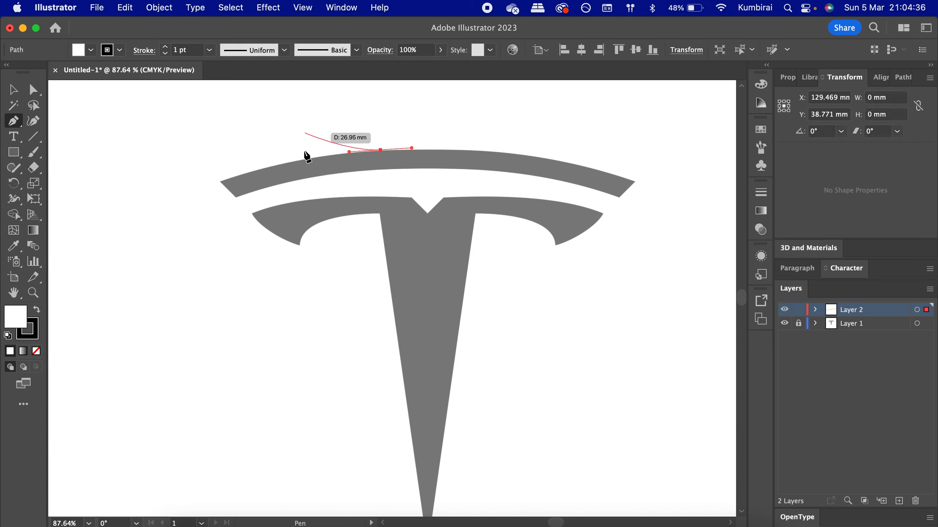
pyautogui.click(299, 161)
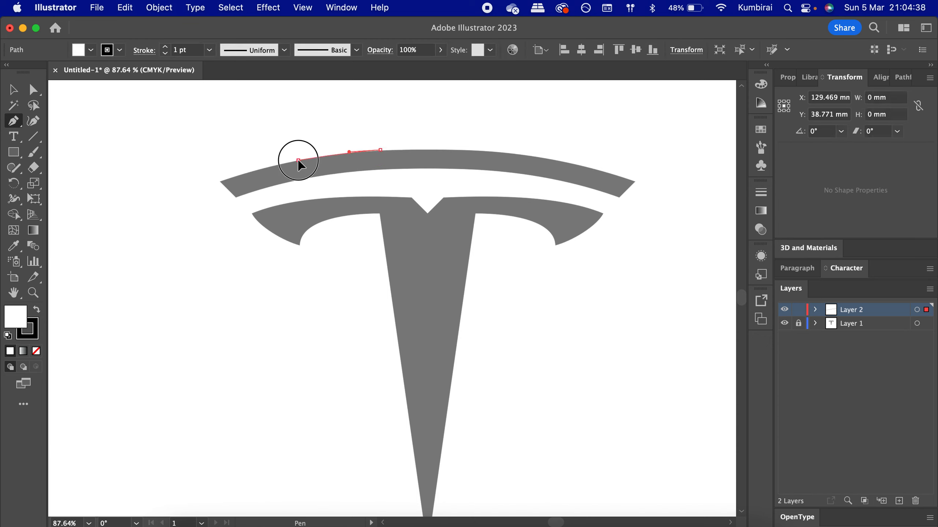
pyautogui.click(279, 165)
pyautogui.moveTo(279, 165); pyautogui.dragTo(272, 166)
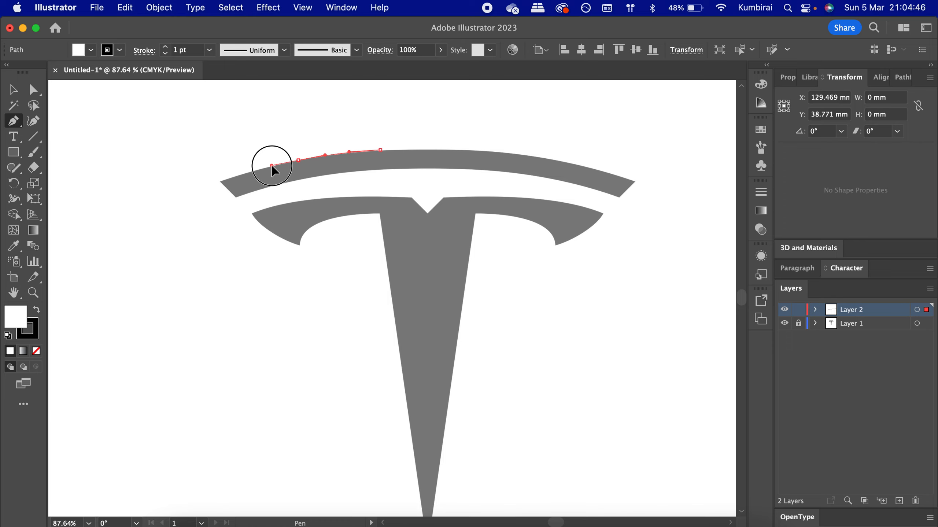
pyautogui.moveTo(272, 167); pyautogui.dragTo(268, 167)
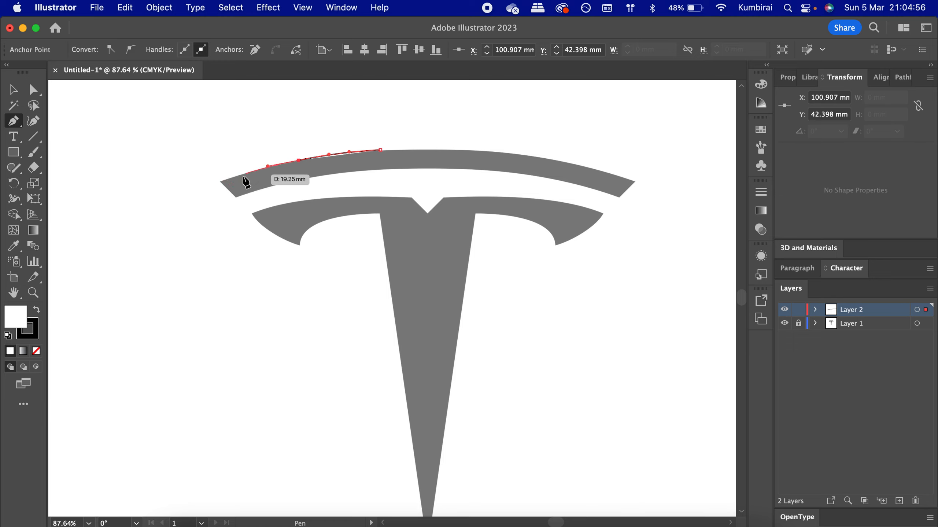
# - Place corner anchors at the upper arc's left tip, from its top corner down to its lower edge
pyautogui.click(225, 187)
pyautogui.moveTo(233, 205); pyautogui.dragTo(240, 208)
pyautogui.press('super+z')
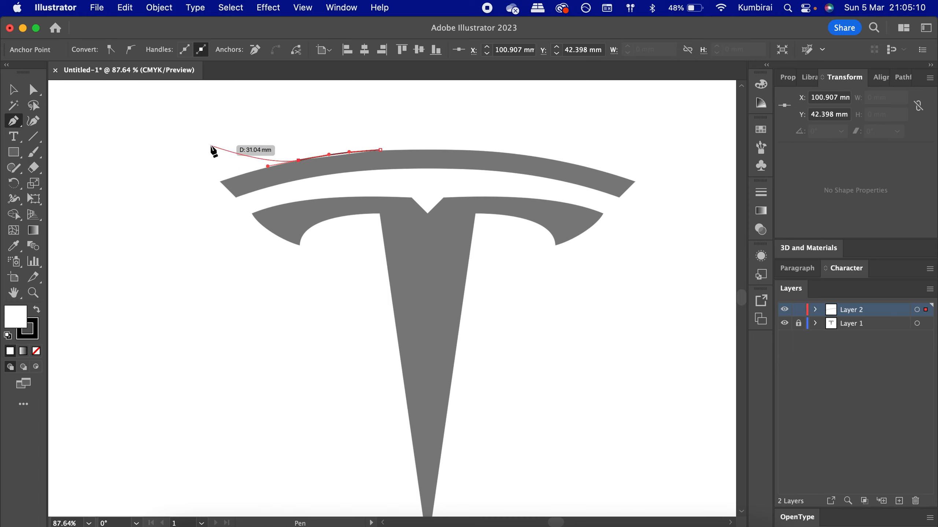
pyautogui.scroll(1, 211, 144)
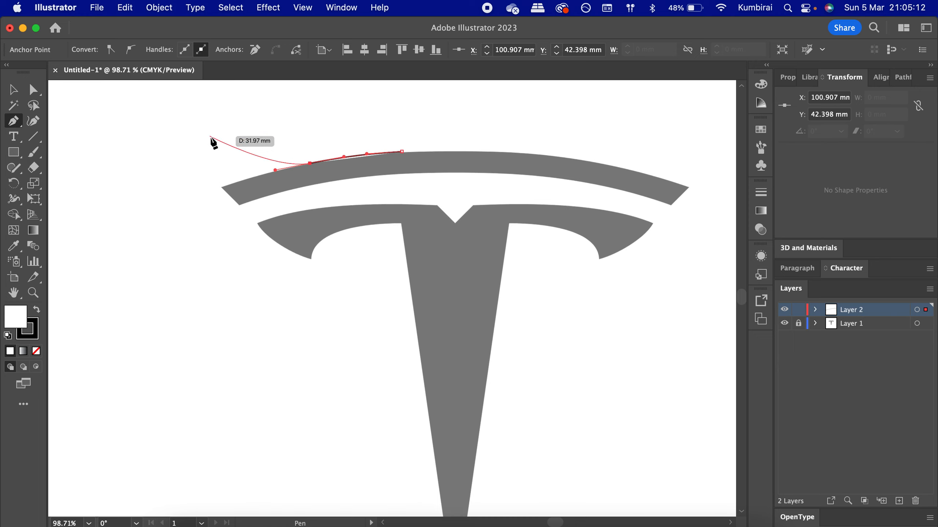
pyautogui.click(221, 187)
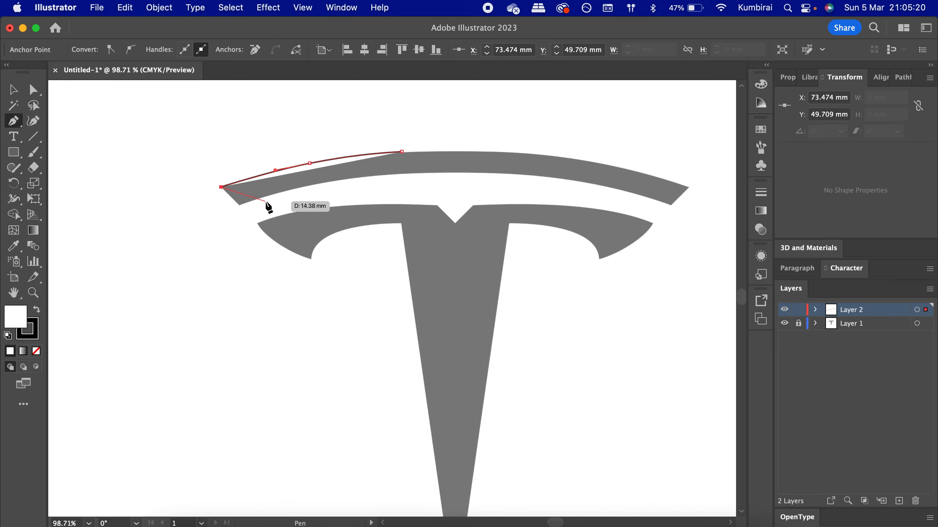
pyautogui.click(240, 205)
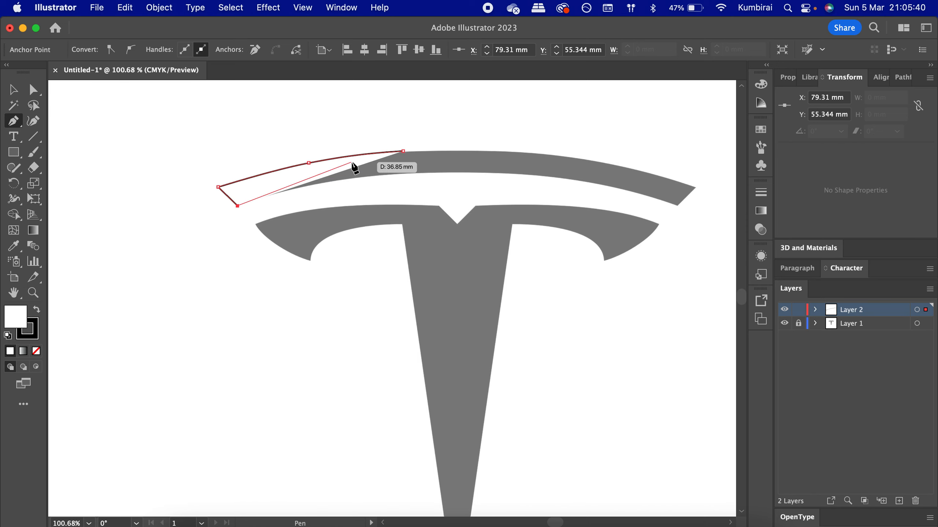
# - Trace the upper arc's lower edge with curved anchors across to the bottom corner of its right tip
pyautogui.keyDown('alt'); pyautogui.scroll(4, 354, 185); pyautogui.keyUp('alt')
pyautogui.moveTo(350, 189); pyautogui.dragTo(424, 189)
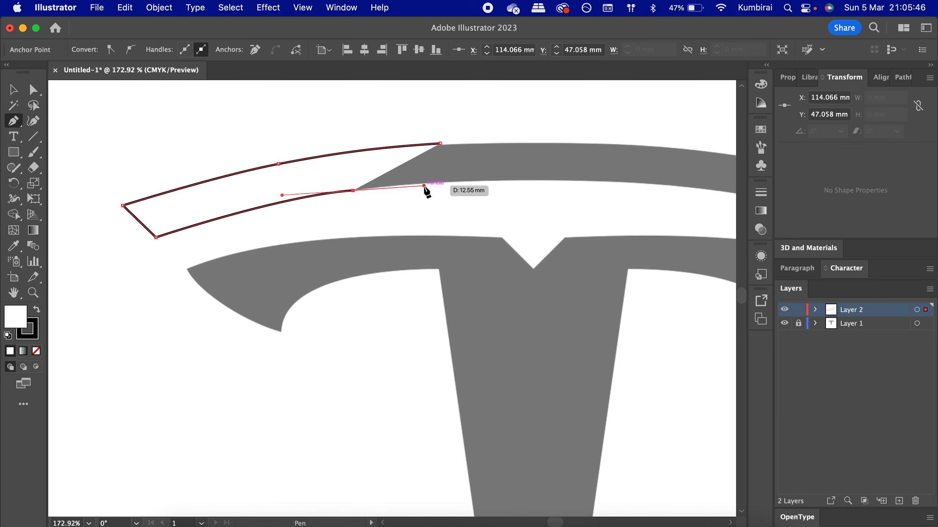
pyautogui.hscroll(5, 425, 190)
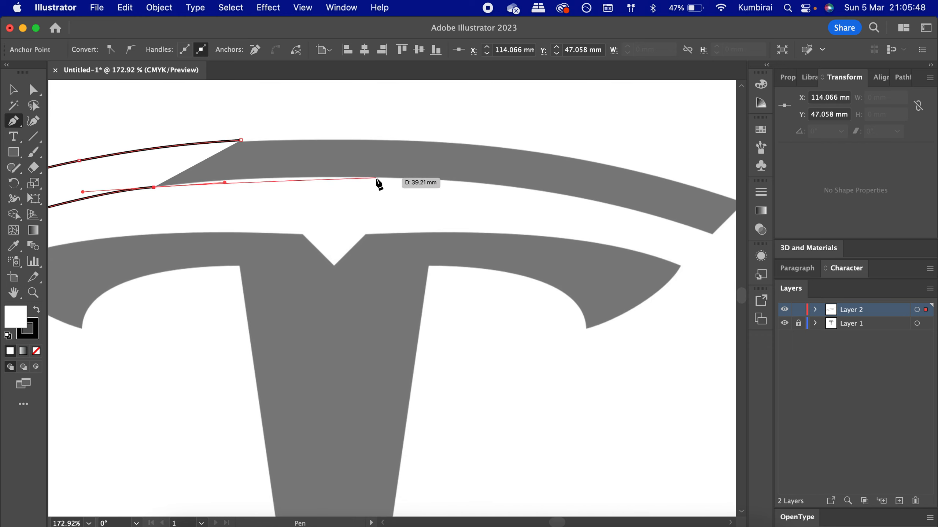
pyautogui.moveTo(376, 178); pyautogui.dragTo(465, 183)
pyautogui.hscroll(3, 467, 184)
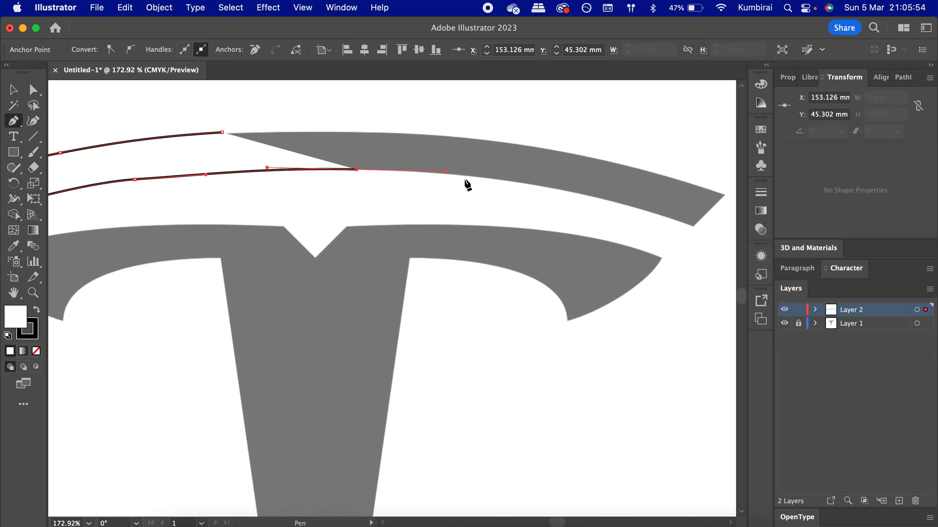
pyautogui.hscroll(3, 467, 185)
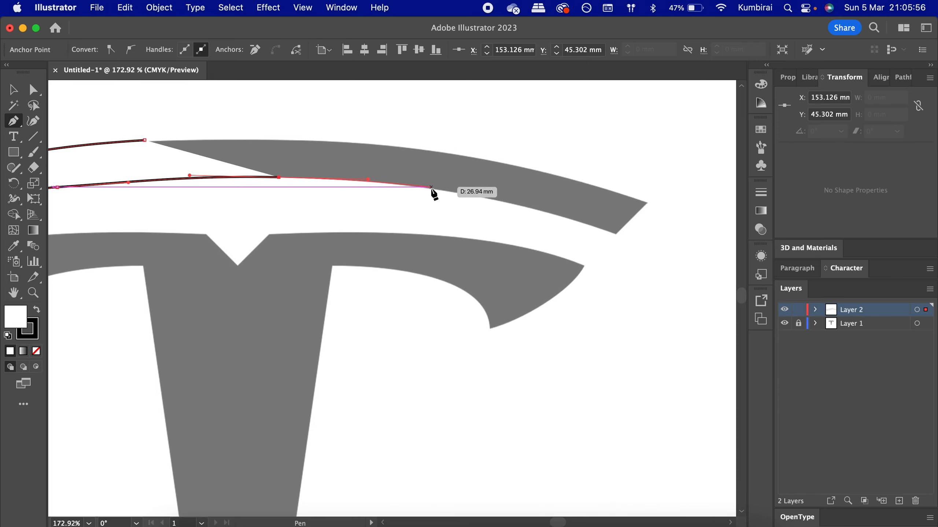
pyautogui.scroll(2, 434, 191)
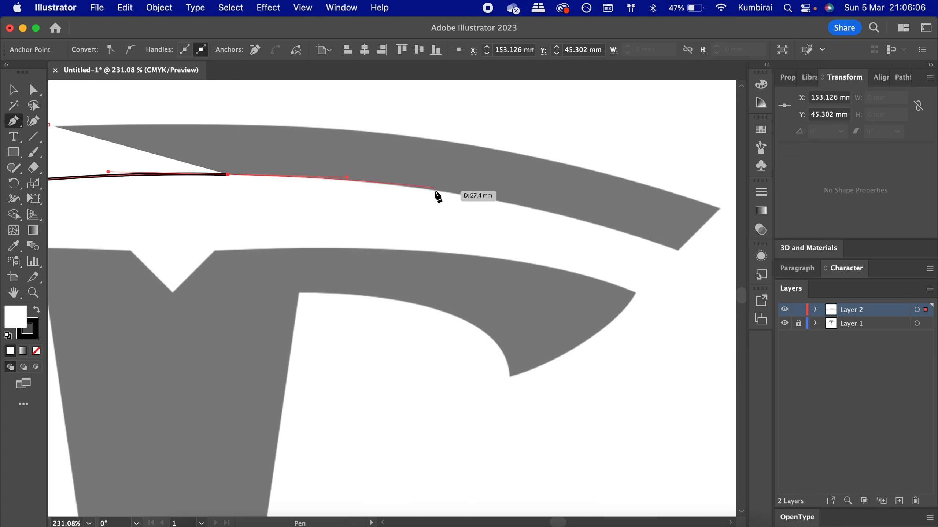
pyautogui.moveTo(434, 192); pyautogui.dragTo(476, 199)
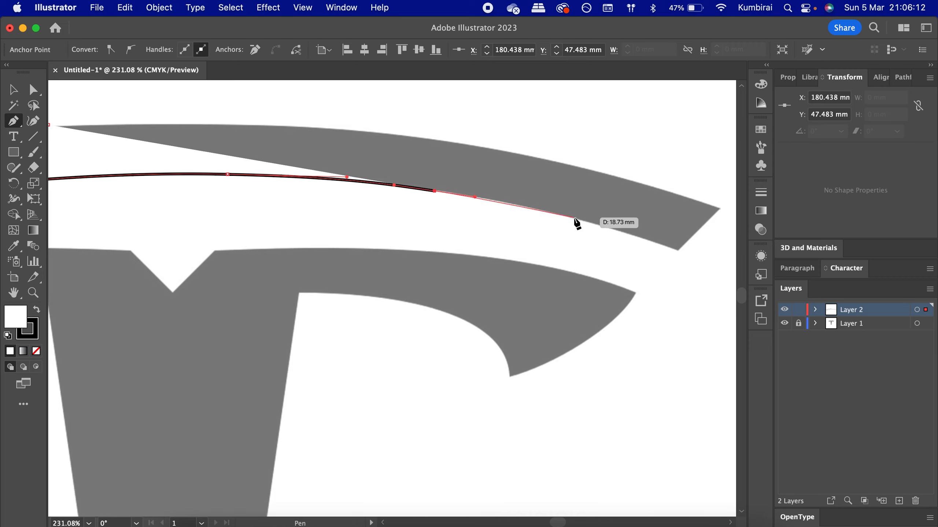
pyautogui.moveTo(574, 218); pyautogui.dragTo(609, 230)
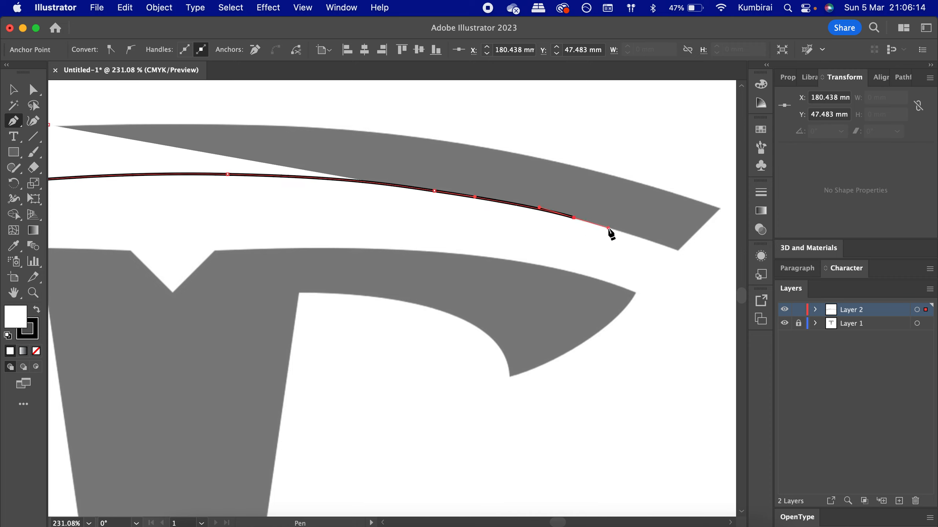
pyautogui.click(678, 250)
# - Place an anchor at the right tip's top corner and trace the arc's top edge back toward the middle
pyautogui.hscroll(3, 690, 242)
pyautogui.scroll(1, 690, 242)
pyautogui.hscroll(2, 690, 243)
pyautogui.scroll(1, 690, 242)
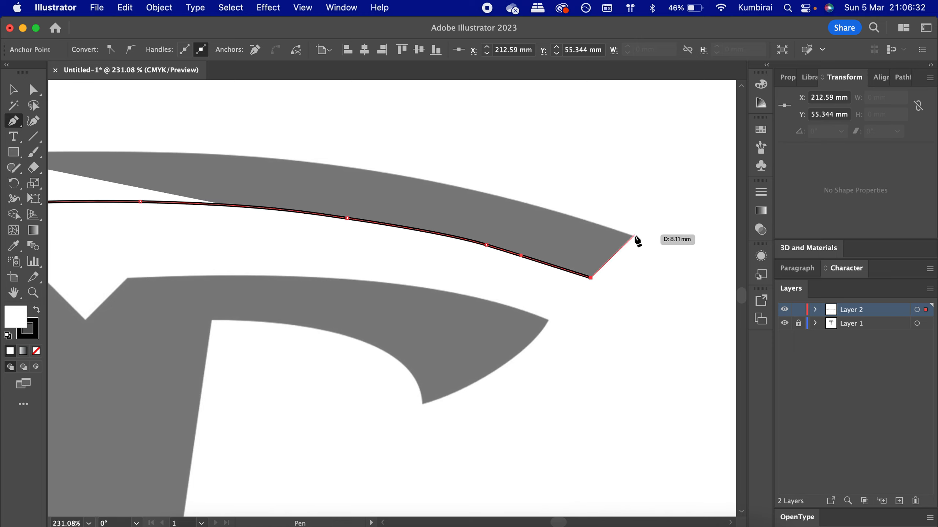
pyautogui.click(633, 236)
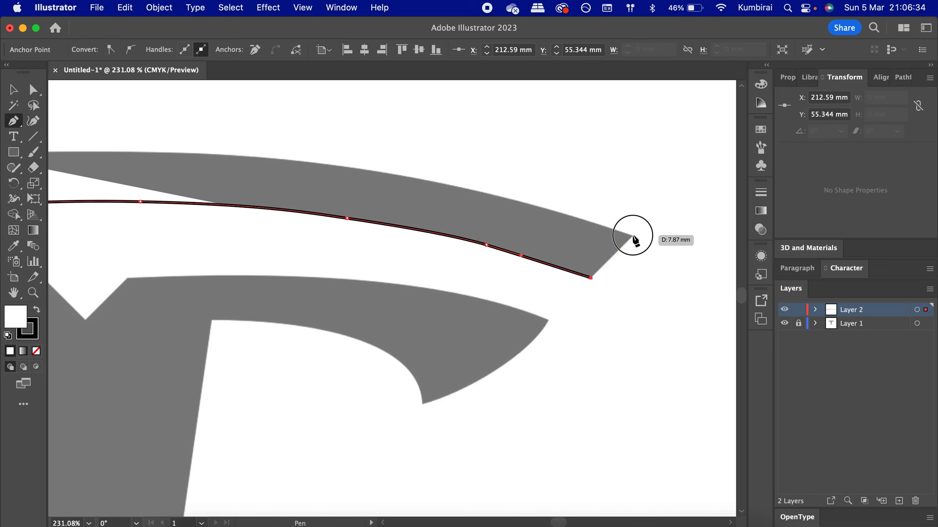
pyautogui.hscroll(2, 634, 240)
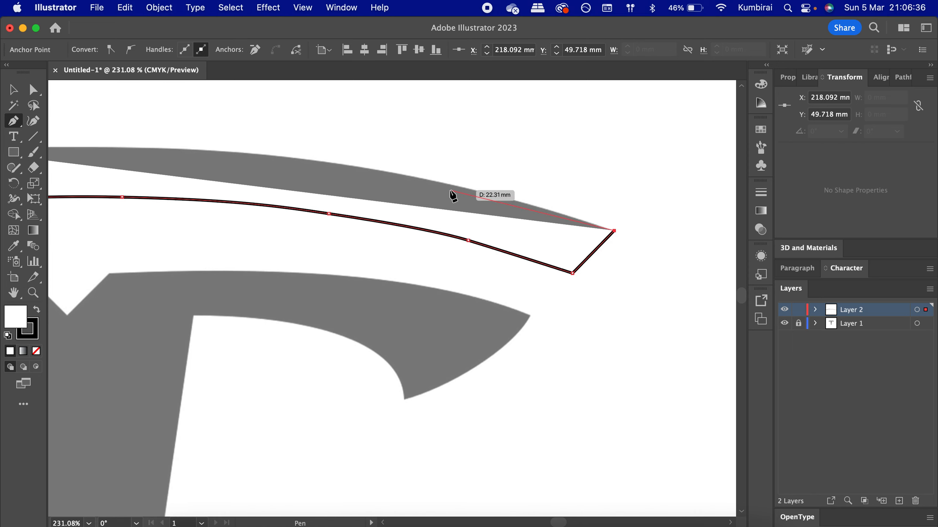
pyautogui.moveTo(499, 196); pyautogui.dragTo(452, 185)
pyautogui.hscroll(-5, 454, 188)
pyautogui.scroll(1, 454, 188)
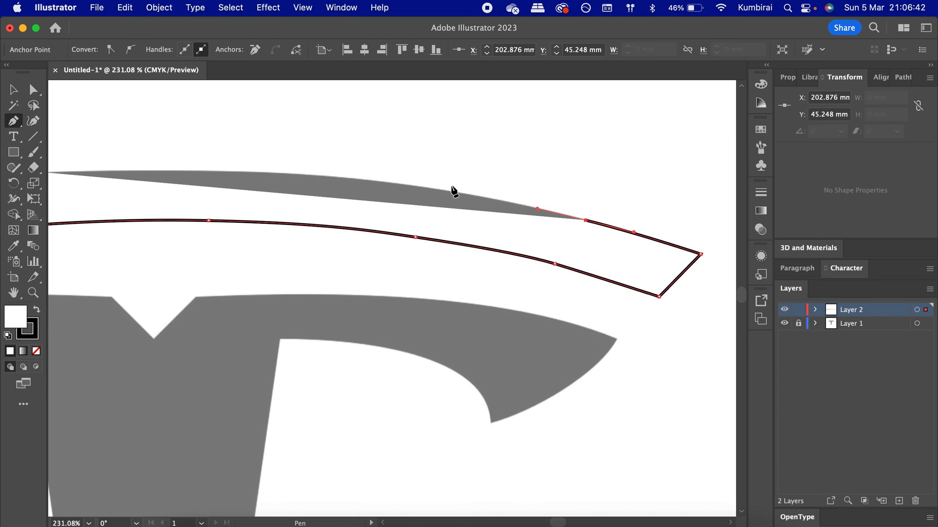
pyautogui.moveTo(435, 189); pyautogui.dragTo(370, 178)
# - Finish the top edge and close the path on its starting anchor, then switch to the Selection tool
pyautogui.hscroll(-5, 373, 182)
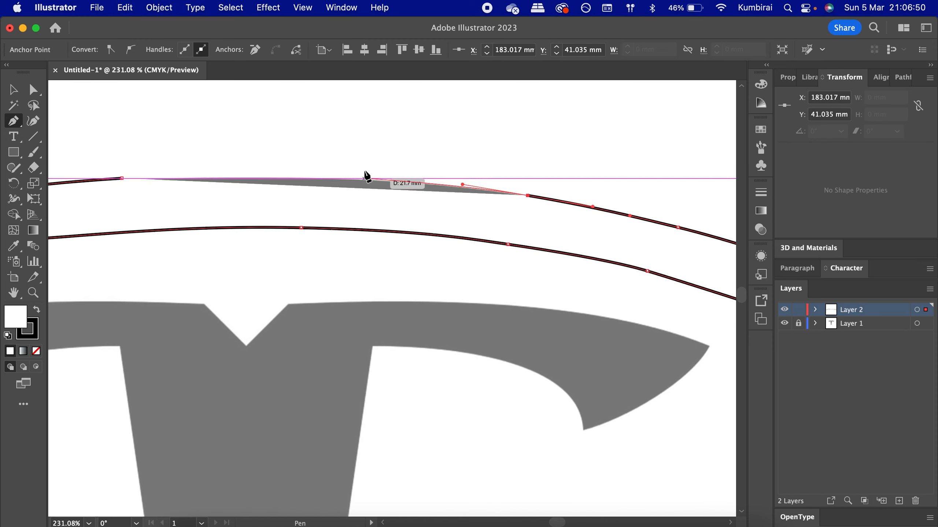
pyautogui.scroll(3, 367, 170)
pyautogui.scroll(1, 367, 170)
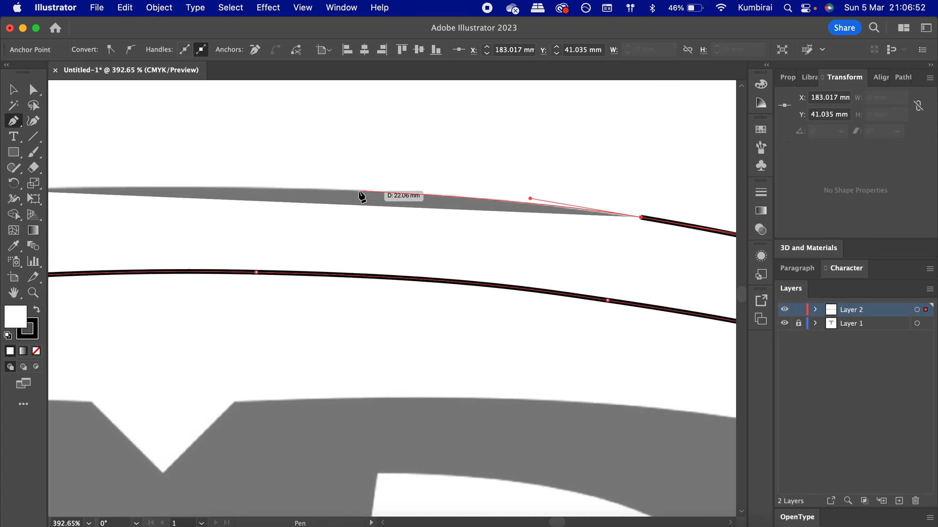
pyautogui.moveTo(358, 191); pyautogui.dragTo(294, 187)
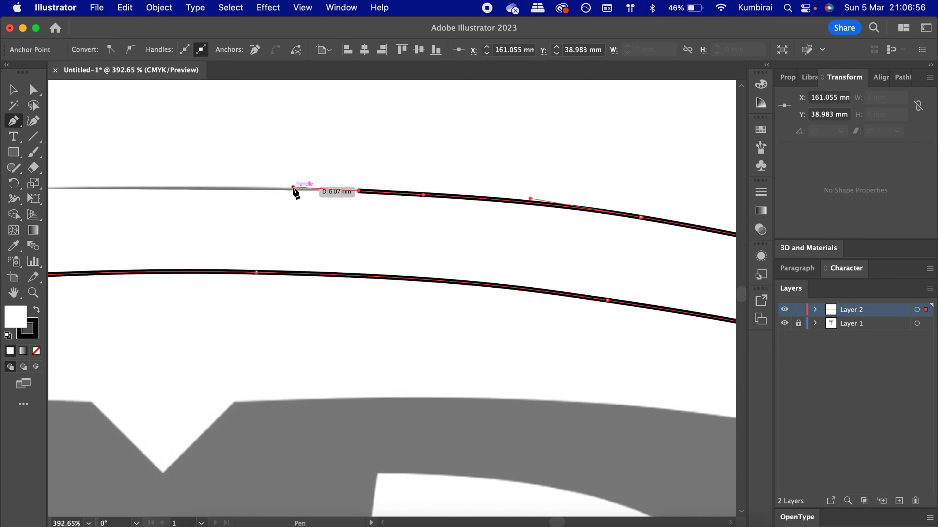
pyautogui.hscroll(-5, 294, 190)
pyautogui.hscroll(-3, 294, 192)
pyautogui.scroll(1, 294, 192)
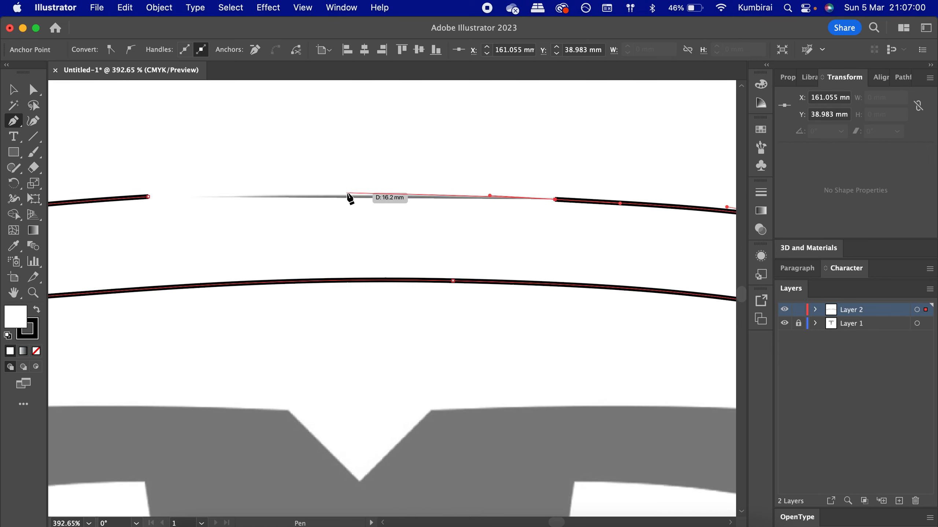
pyautogui.scroll(2, 348, 197)
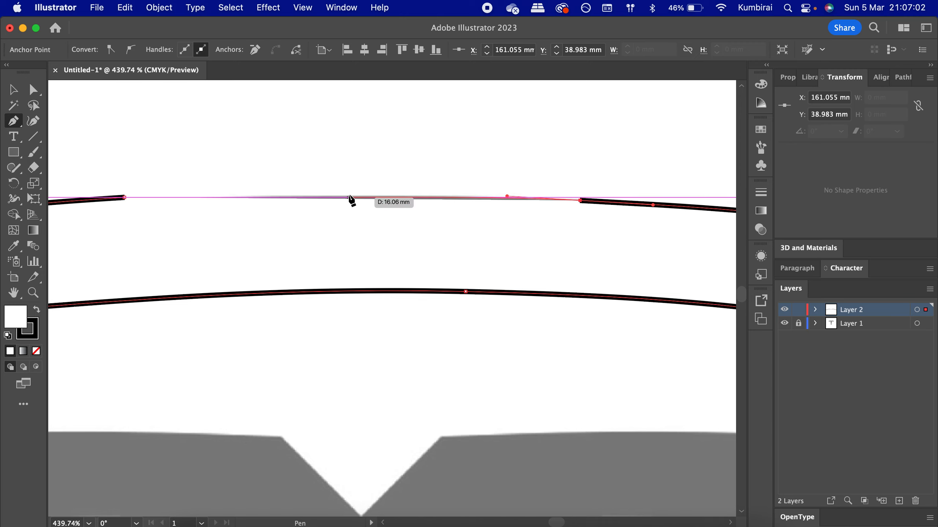
pyautogui.moveTo(349, 195); pyautogui.dragTo(277, 194)
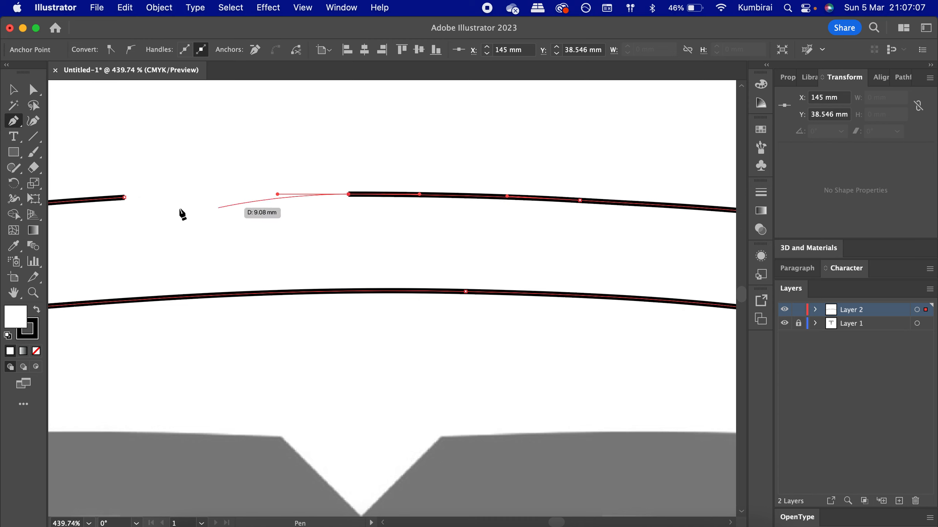
pyautogui.click(127, 201)
pyautogui.press('v')
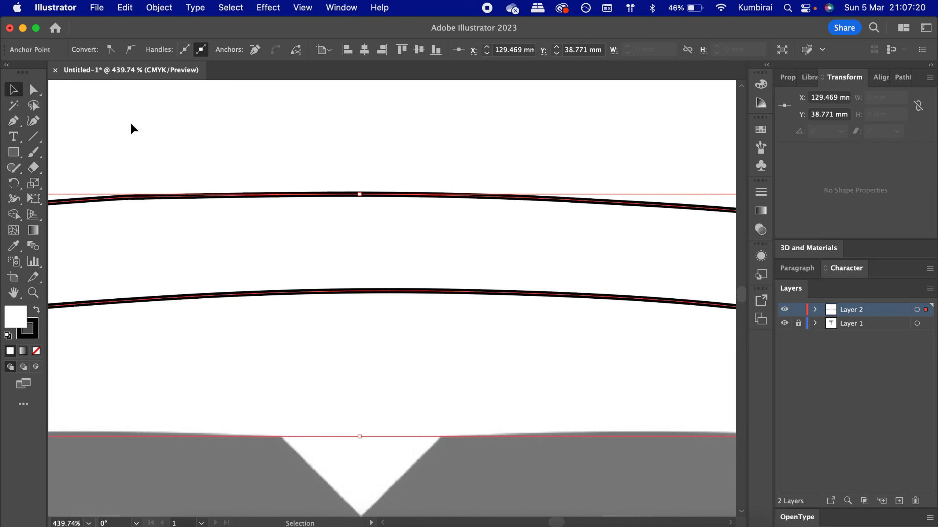
# - Inspect the closed upper arc path against the reference logo at different zoom levels
pyautogui.click(159, 132)
pyautogui.scroll(-8, 180, 195)
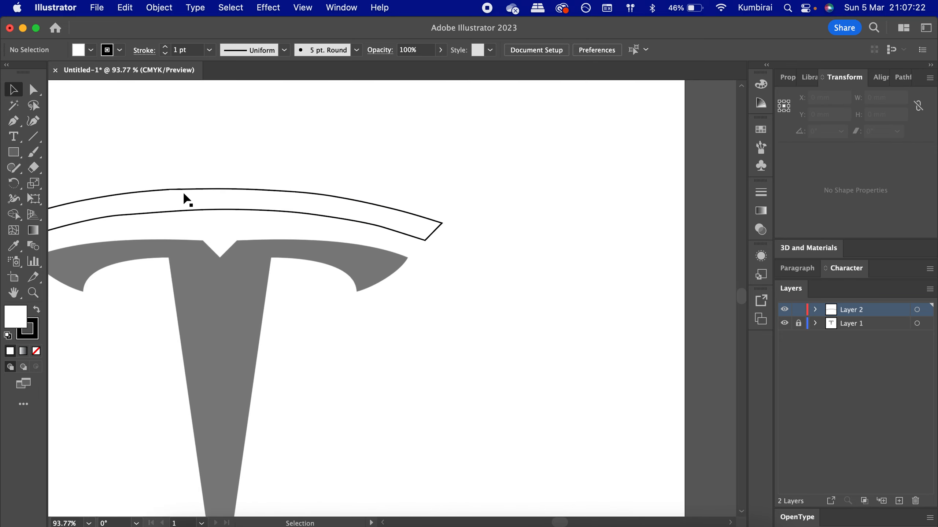
pyautogui.hscroll(-5, 187, 200)
pyautogui.click(397, 222)
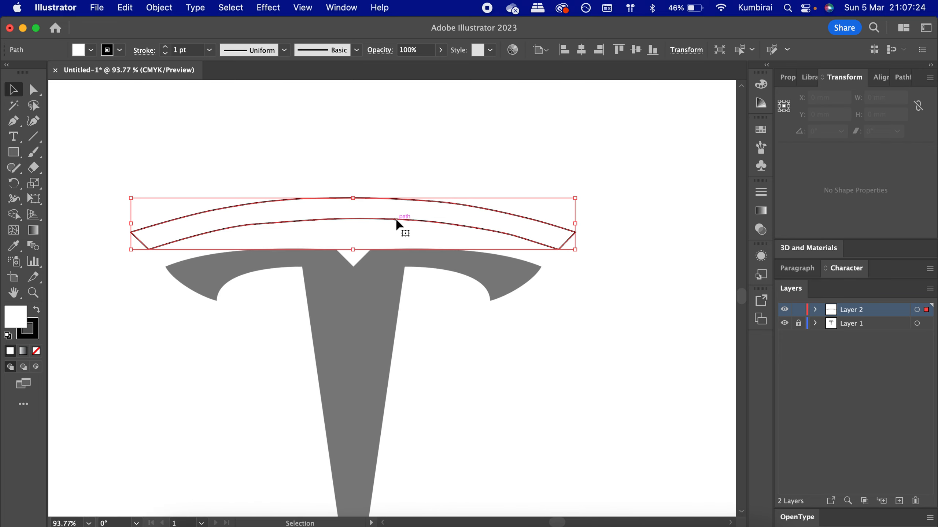
pyautogui.scroll(3, 397, 223)
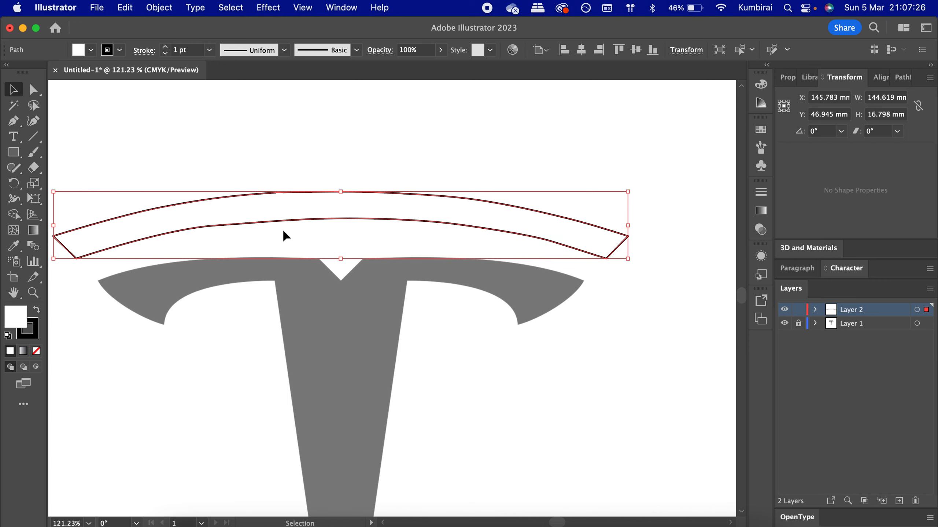
pyautogui.scroll(6, 284, 236)
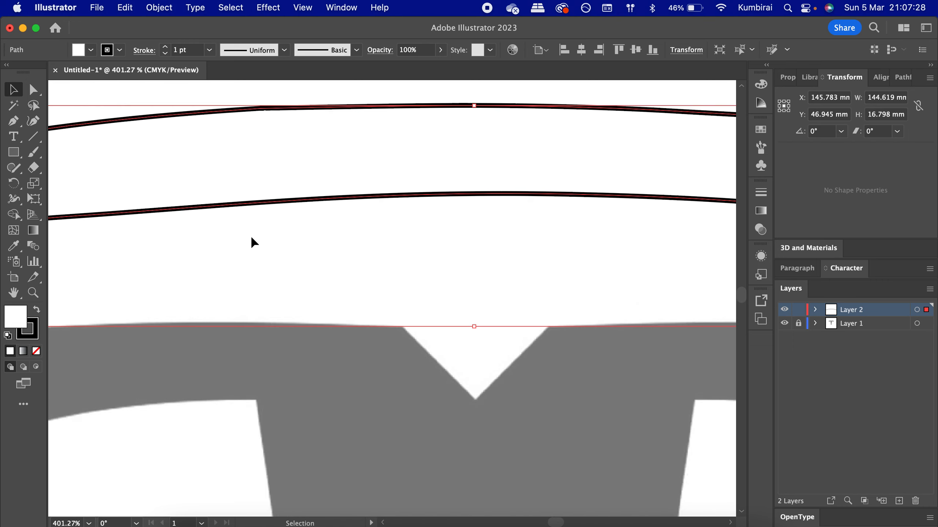
pyautogui.hscroll(-5, 254, 242)
pyautogui.scroll(-7, 232, 233)
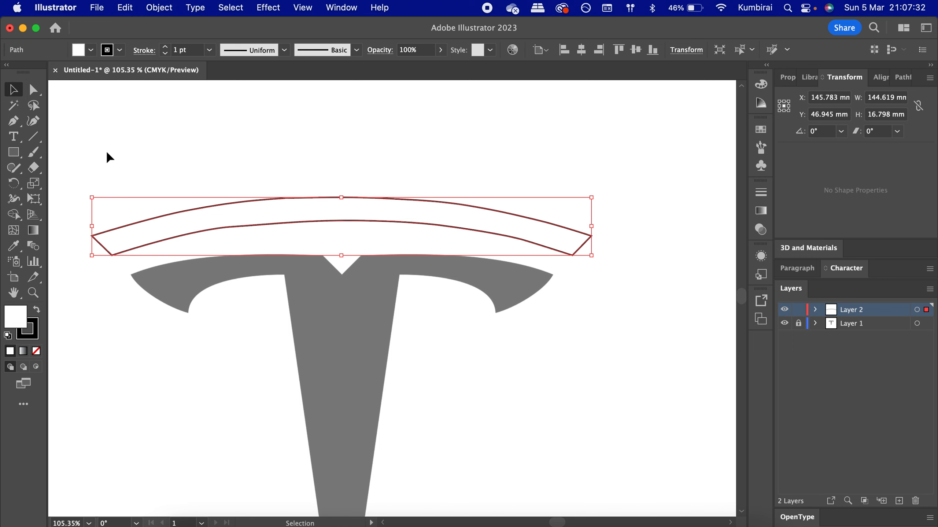
# - Refine the upper arc's lower edge with the Curvature tool by adjusting two of its anchors, then deselect
pyautogui.click(37, 121)
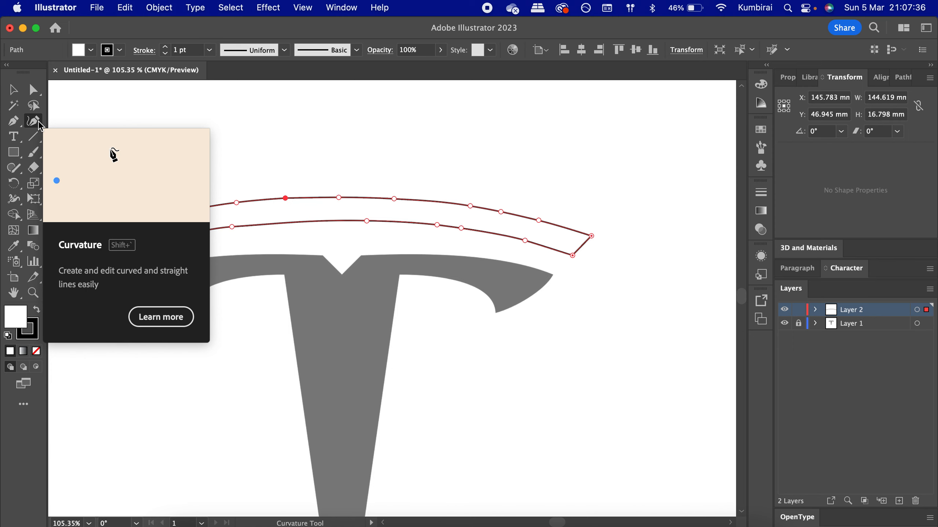
pyautogui.scroll(5, 188, 220)
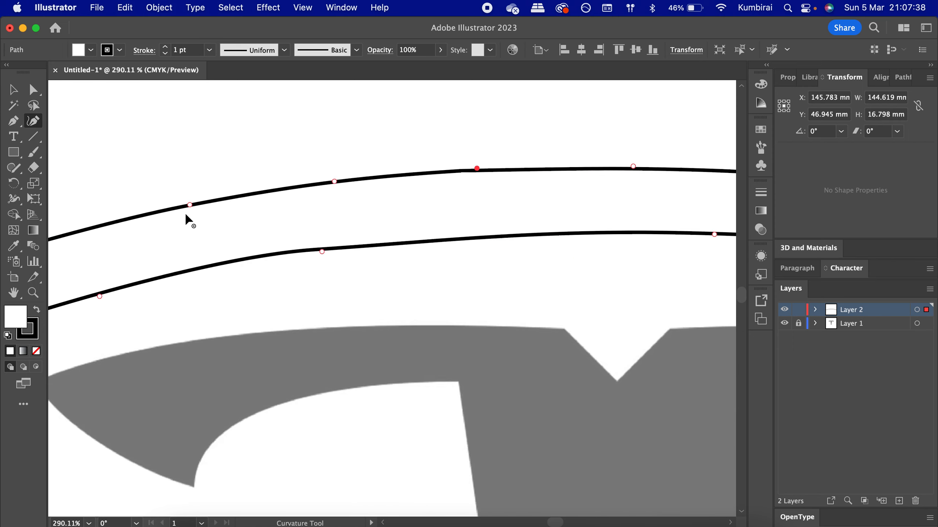
pyautogui.moveTo(326, 253); pyautogui.dragTo(353, 250)
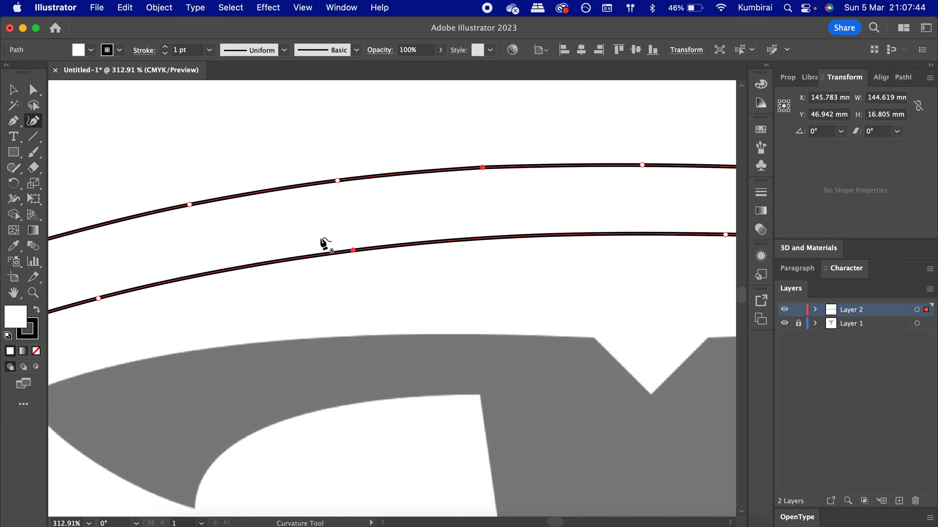
pyautogui.scroll(-5, 325, 244)
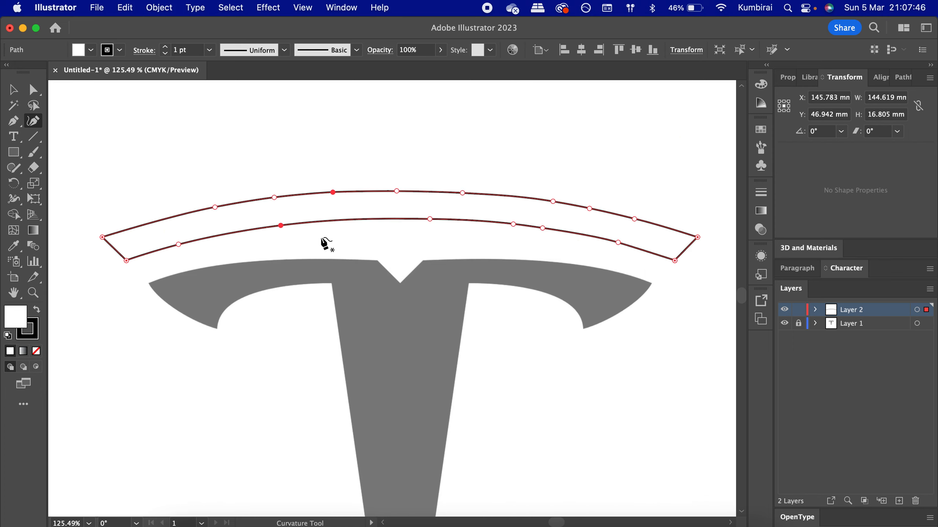
pyautogui.scroll(2, 324, 244)
pyautogui.scroll(3, 509, 237)
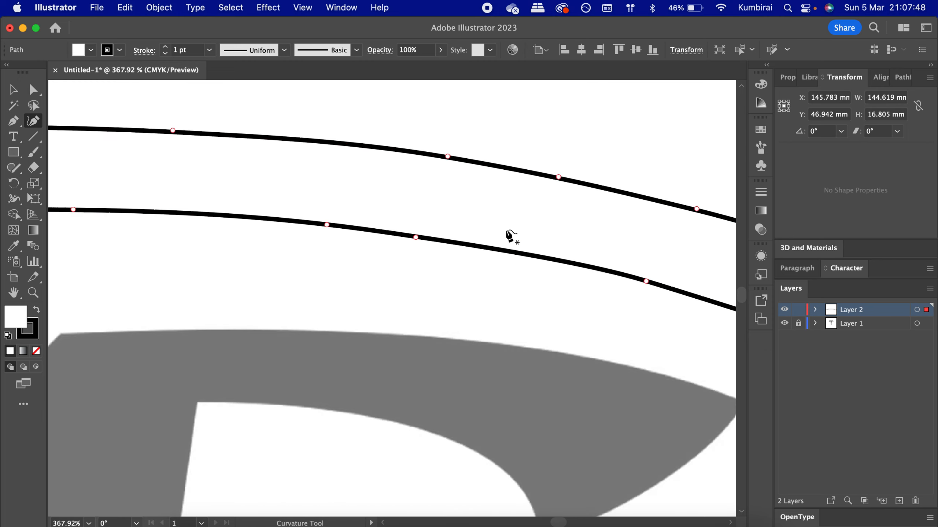
pyautogui.scroll(1, 509, 236)
pyautogui.moveTo(527, 281); pyautogui.dragTo(511, 281)
pyautogui.scroll(-2, 398, 327)
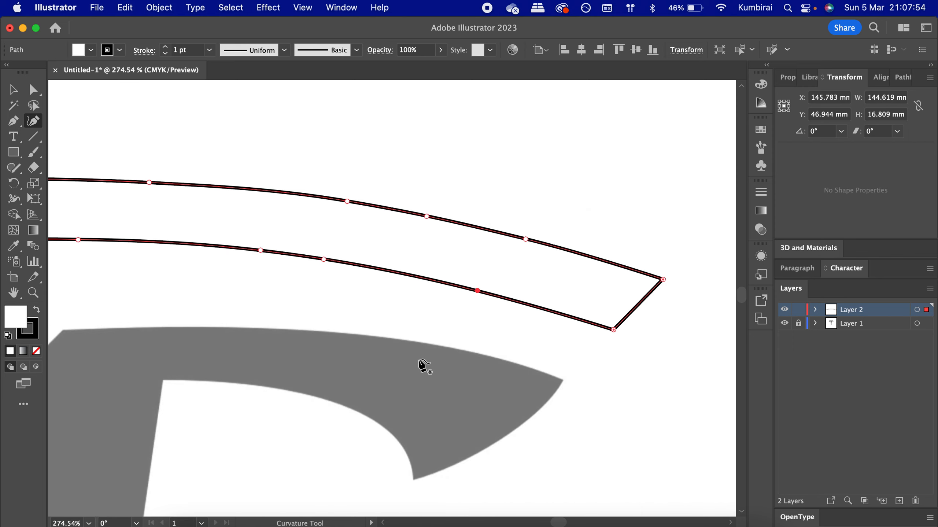
pyautogui.scroll(-6, 424, 366)
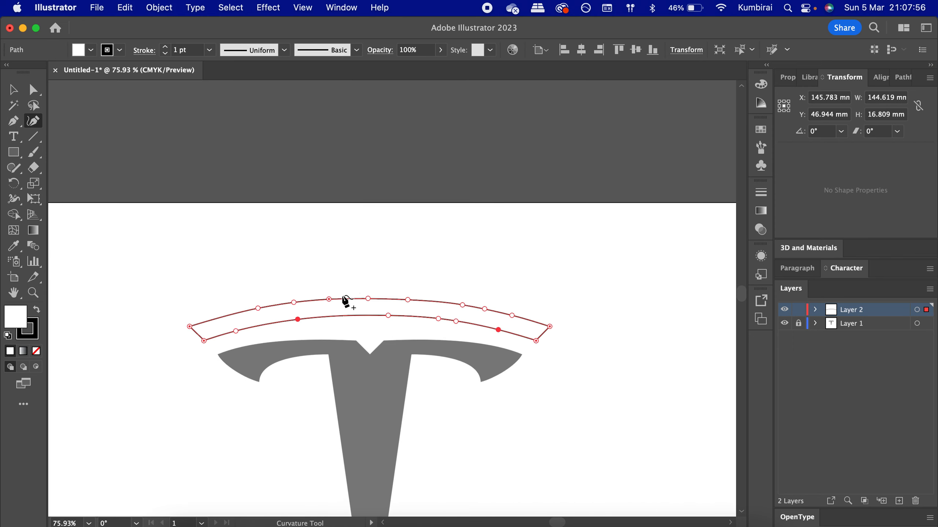
pyautogui.scroll(6, 360, 300)
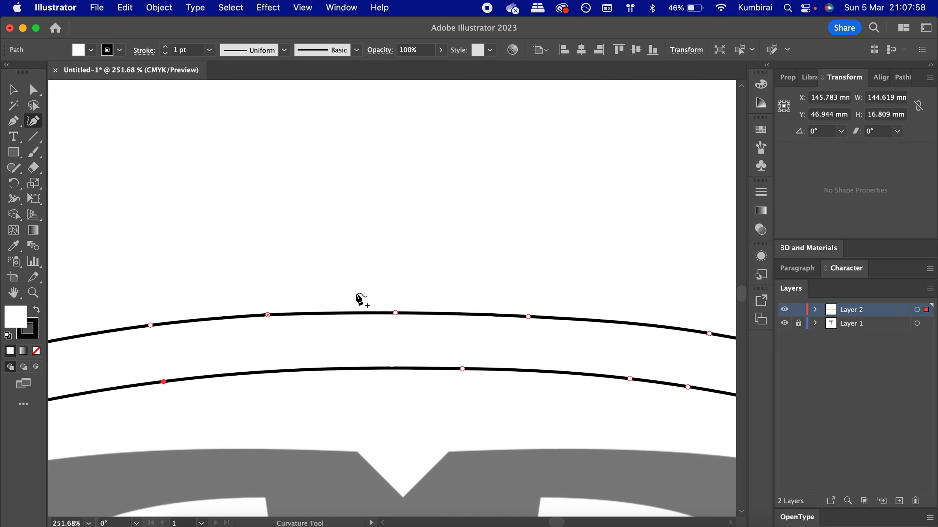
pyautogui.scroll(-4, 446, 314)
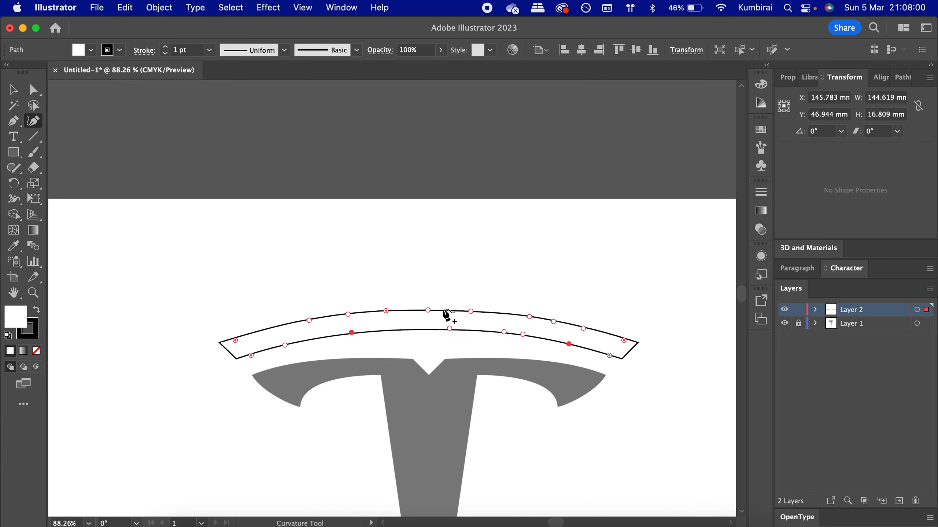
pyautogui.click(15, 90)
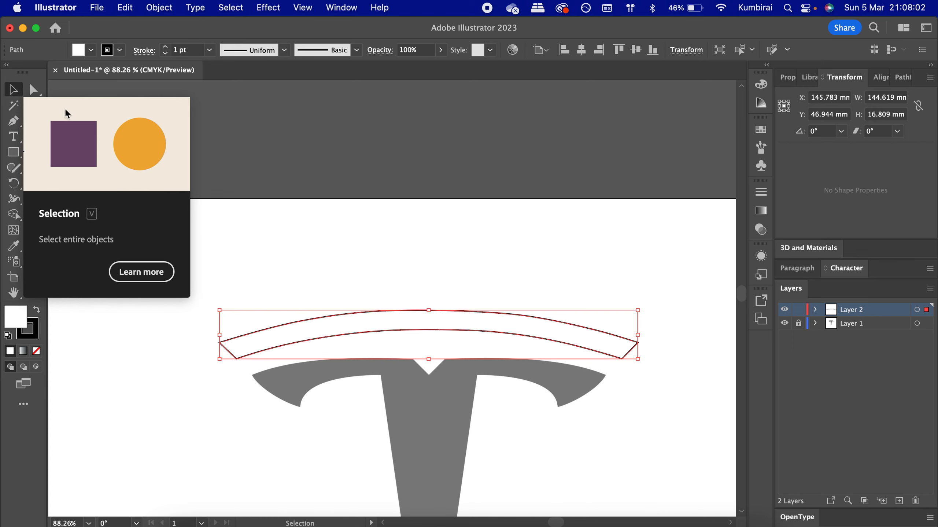
pyautogui.click(309, 170)
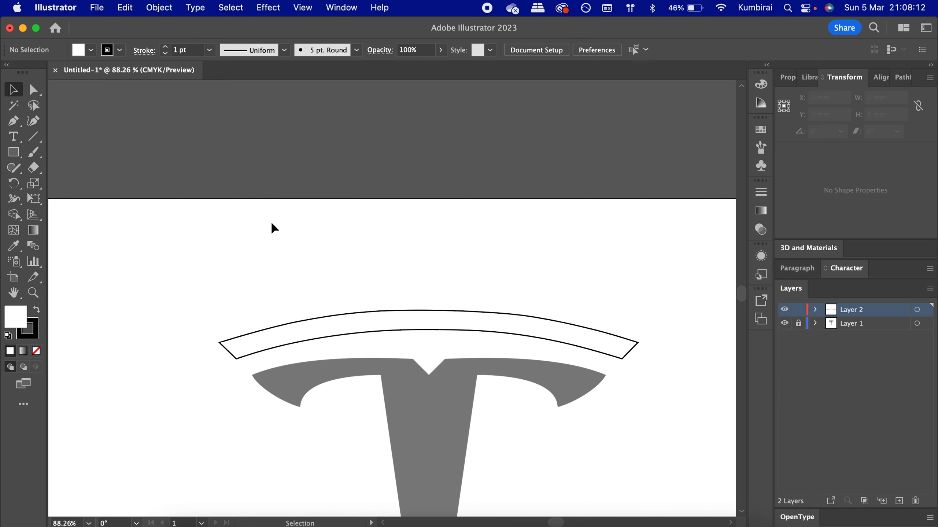
# - Try to adjust an anchor on the arc's lower edge with the Direct Selection tool, undo it, and deselect
pyautogui.scroll(5, 309, 361)
pyautogui.click(261, 297)
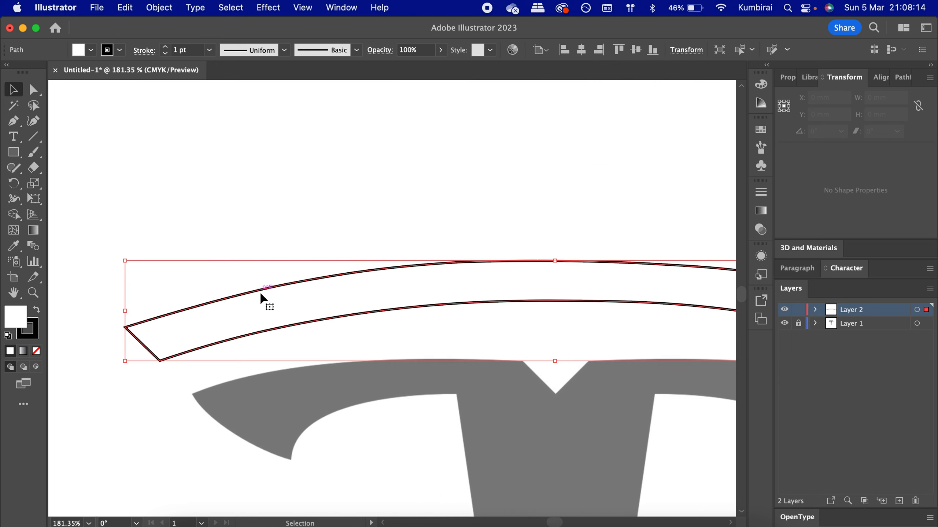
pyautogui.scroll(-5, 262, 297)
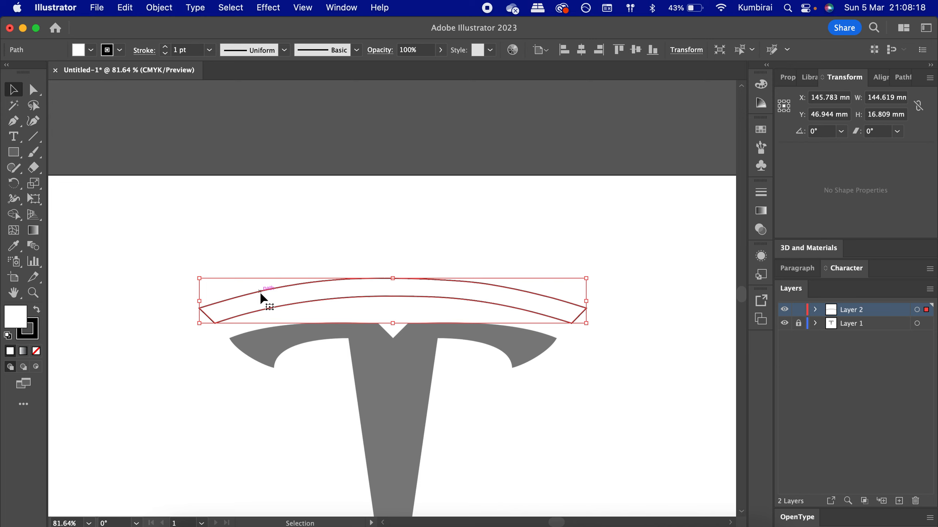
pyautogui.click(112, 187)
pyautogui.press('a')
pyautogui.scroll(5, 275, 272)
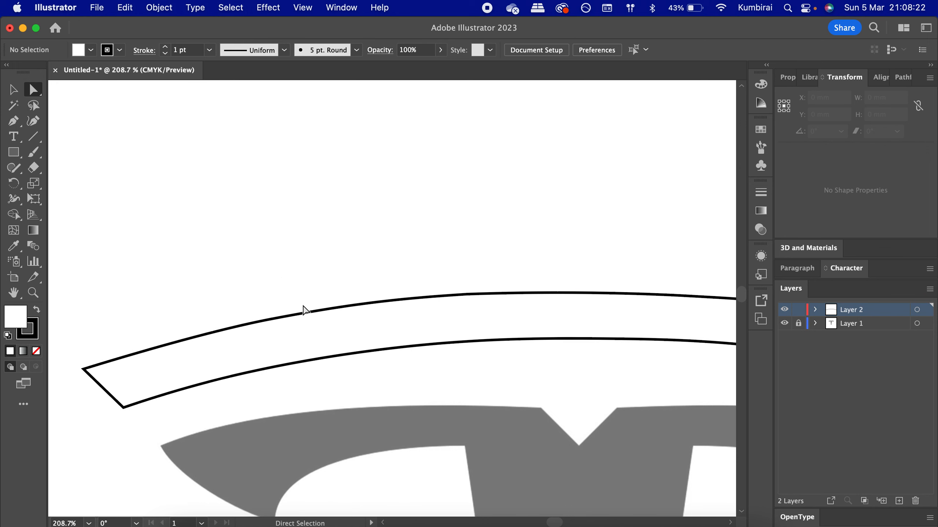
pyautogui.click(305, 317)
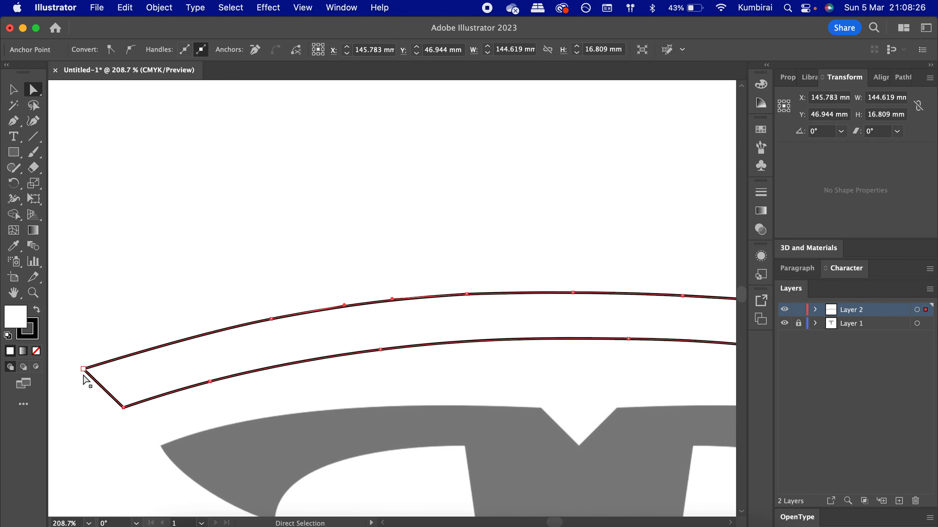
pyautogui.click(211, 381)
pyautogui.scroll(5, 207, 391)
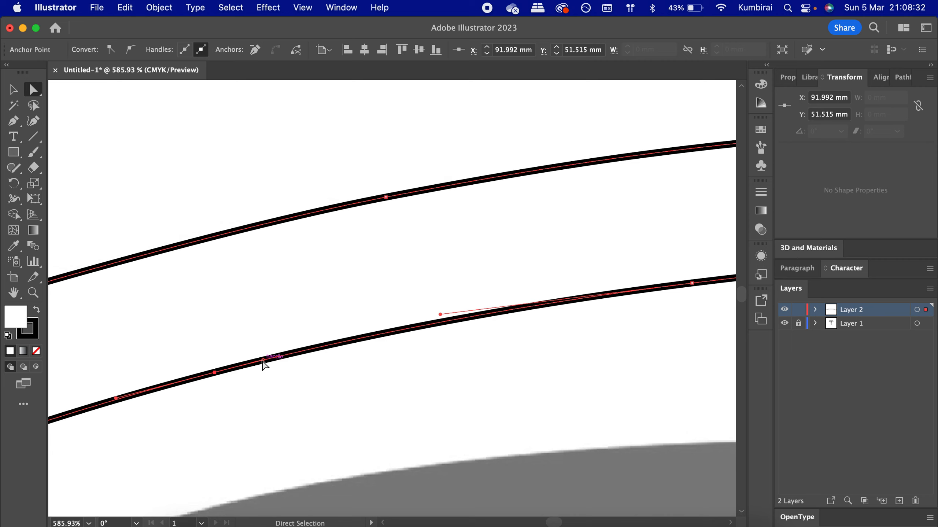
pyautogui.moveTo(263, 361)
pyautogui.mouseDown()
pyautogui.moveTo(228, 337)
pyautogui.moveTo(260, 342)
pyautogui.moveTo(270, 368)
pyautogui.mouseUp()
pyautogui.press('super+z')
pyautogui.scroll(-6, 277, 384)
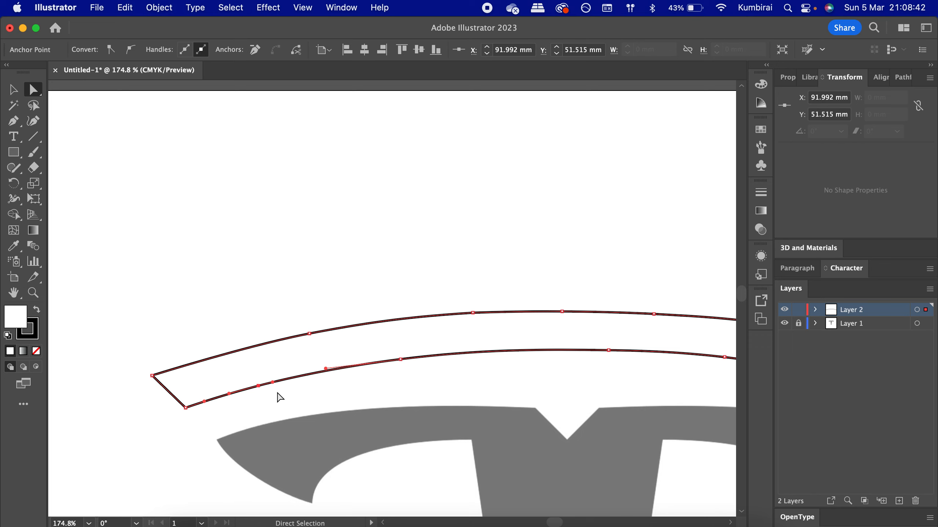
pyautogui.scroll(-4, 280, 396)
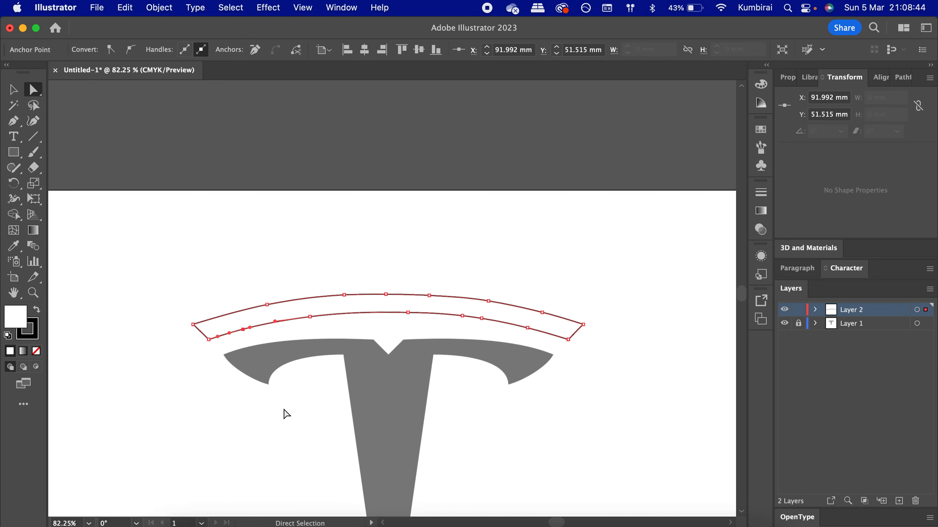
pyautogui.scroll(-1, 287, 414)
pyautogui.click(215, 230)
pyautogui.click(14, 90)
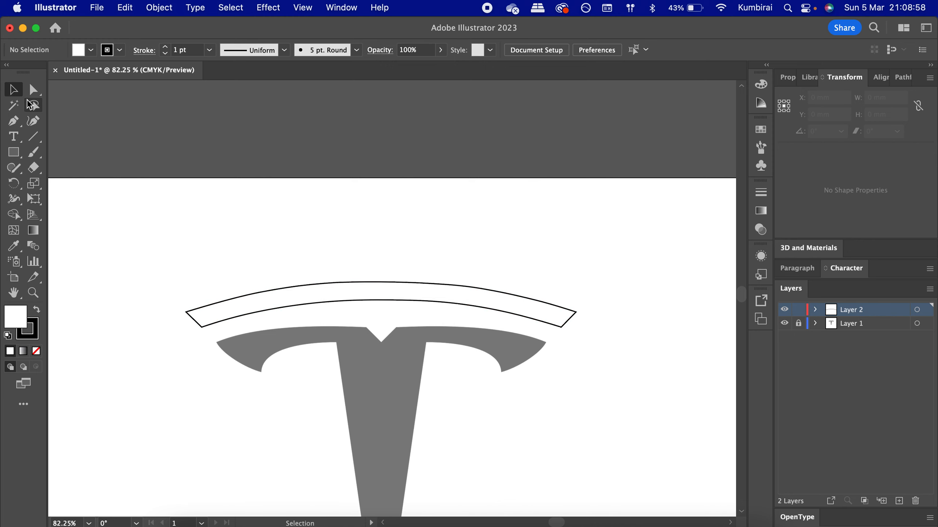
# - Fill the upper arc with black through the Color Picker and remove its stroke, then deselect
pyautogui.click(294, 286)
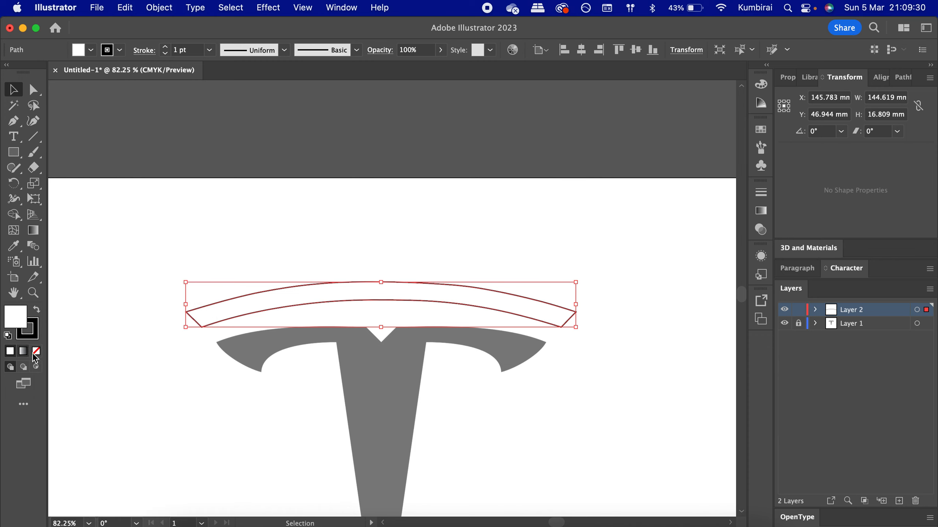
pyautogui.doubleClick(19, 320)
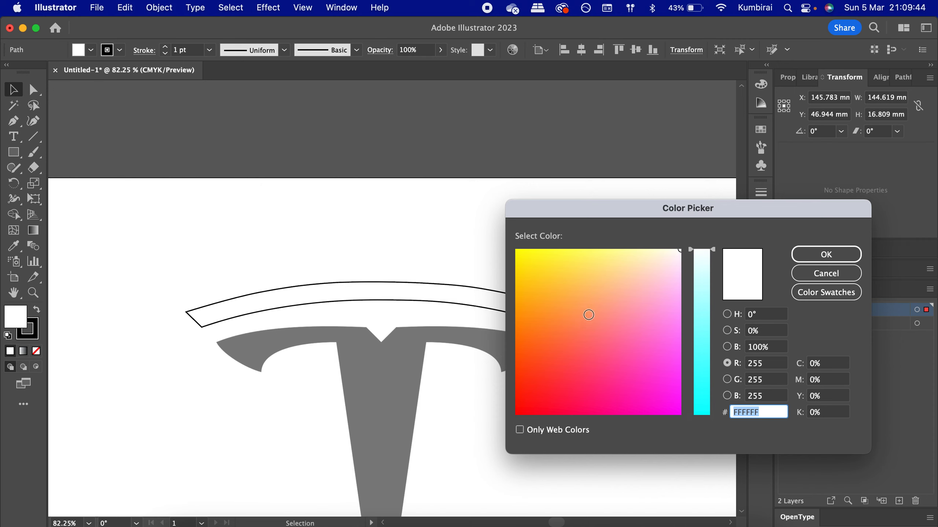
pyautogui.moveTo(675, 255); pyautogui.dragTo(497, 438)
pyautogui.moveTo(706, 251); pyautogui.dragTo(707, 452)
pyautogui.click(804, 253)
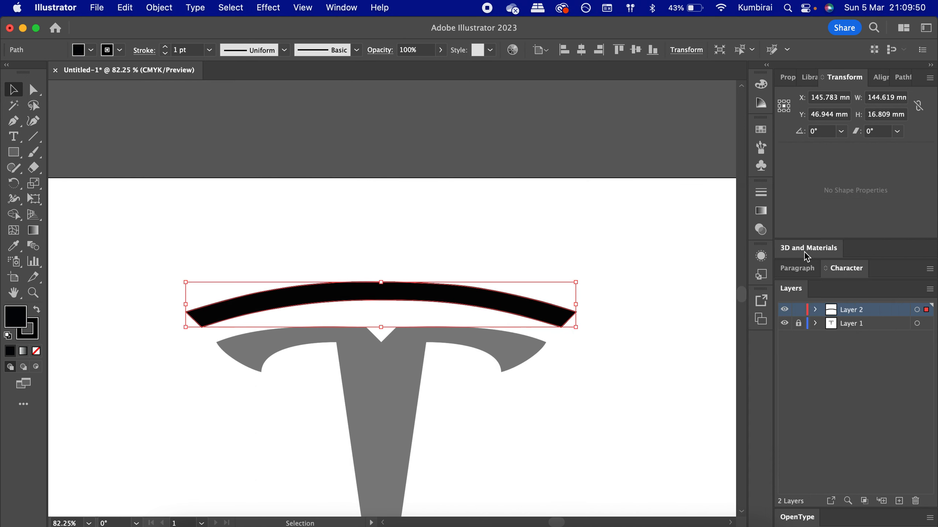
pyautogui.click(36, 332)
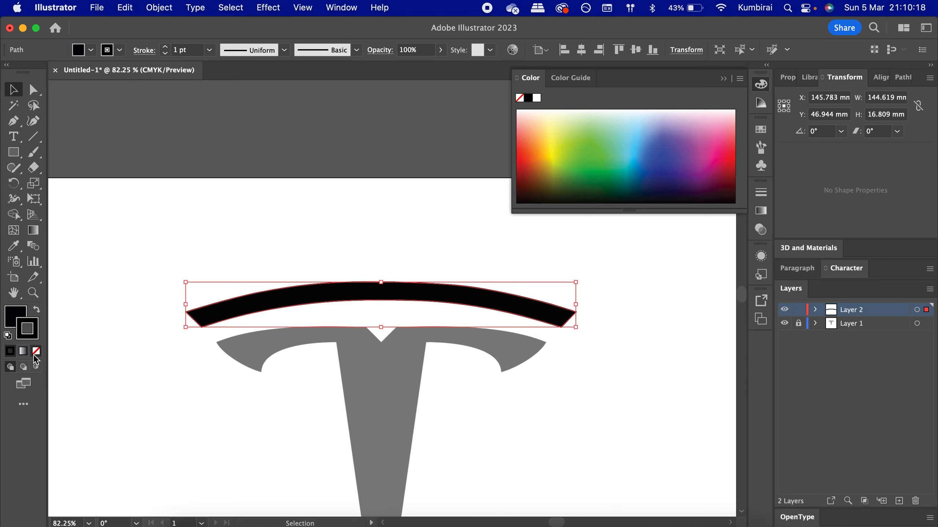
pyautogui.click(36, 351)
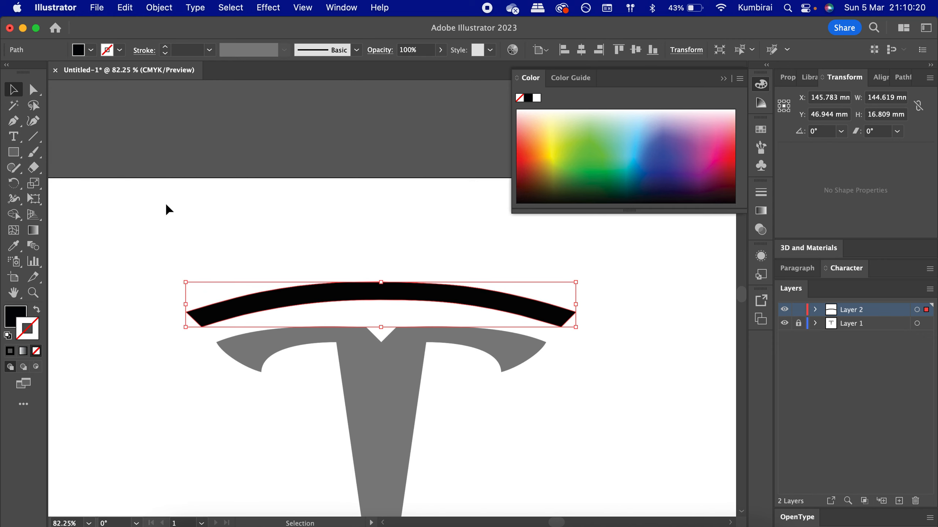
pyautogui.click(171, 218)
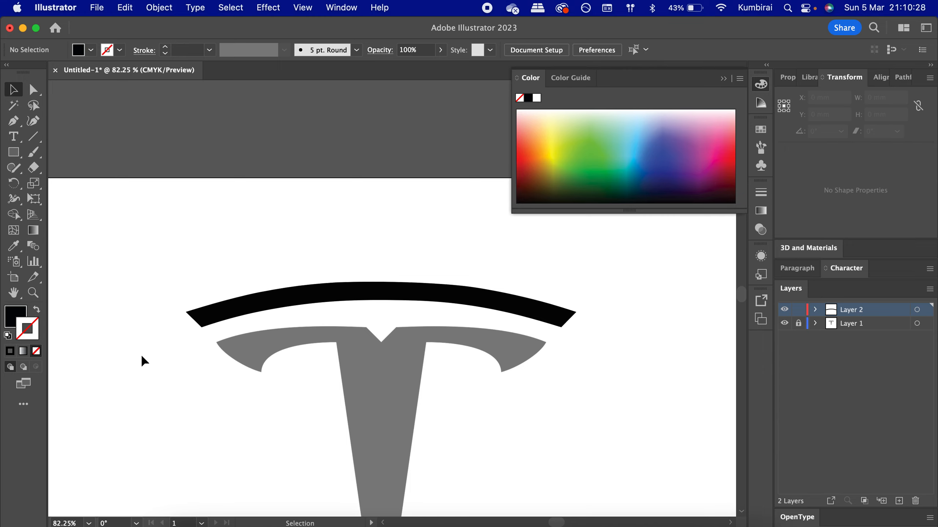
pyautogui.scroll(-5, 144, 361)
pyautogui.hscroll(3, 142, 360)
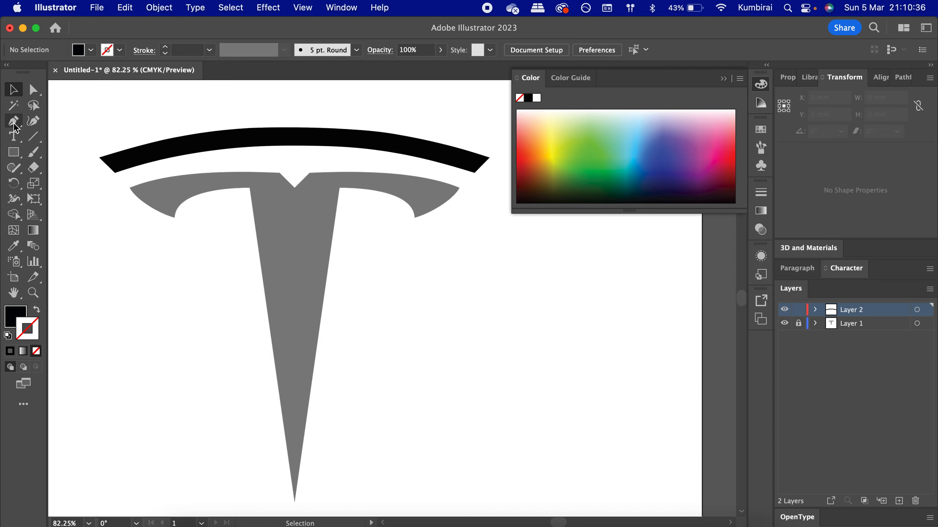
pyautogui.press('p')
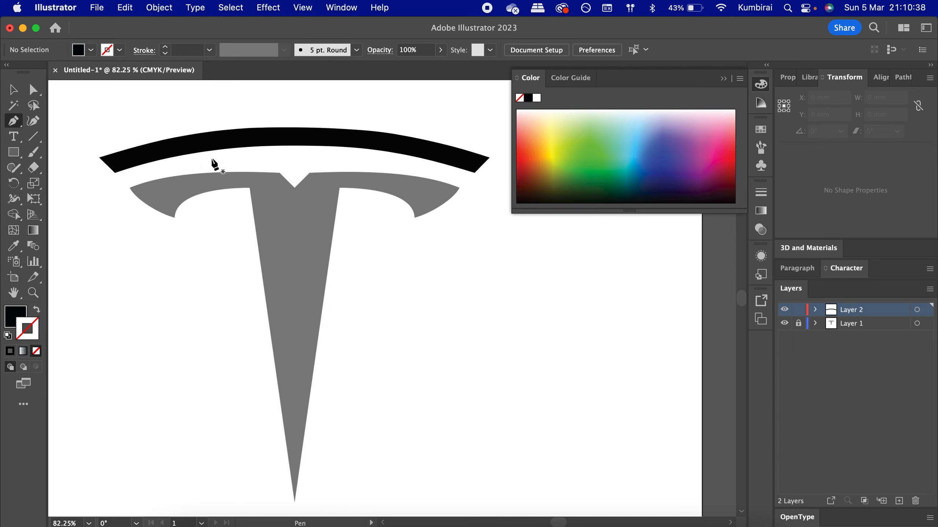
pyautogui.scroll(4, 212, 164)
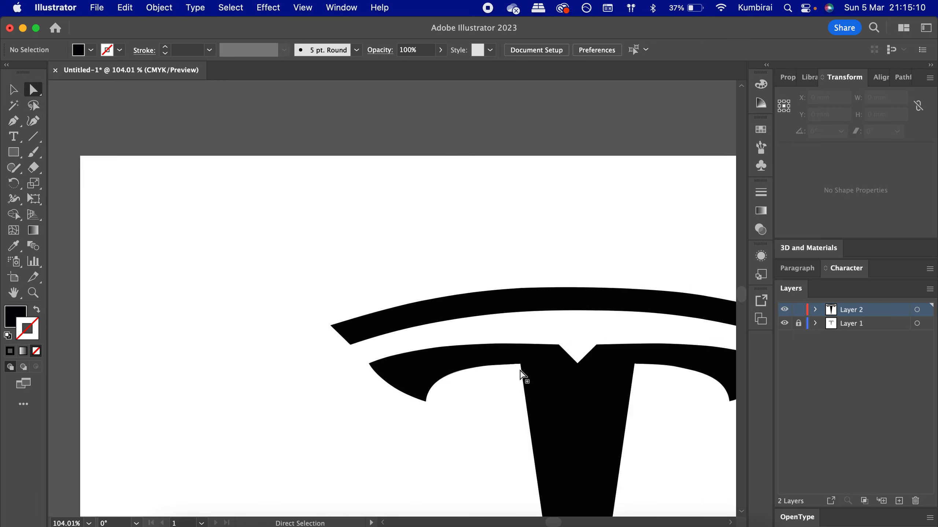
pyautogui.scroll(-3, 521, 372)
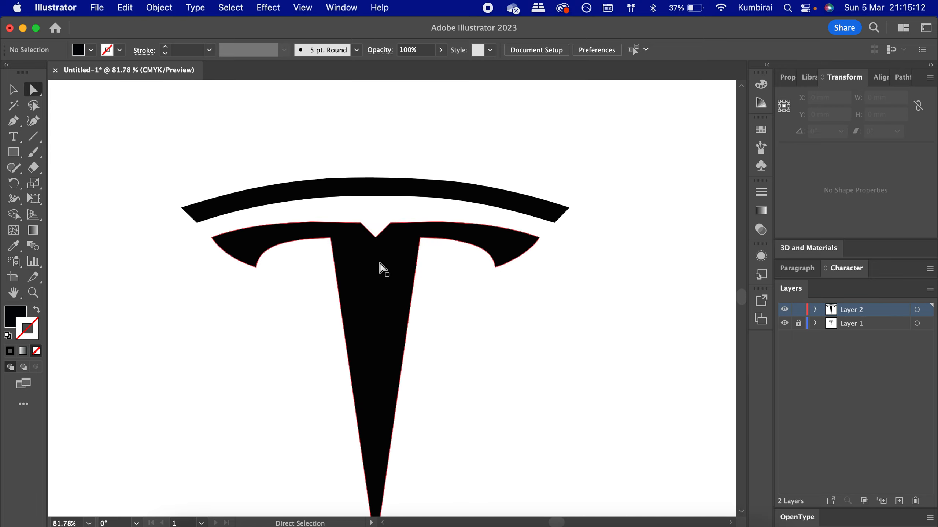
pyautogui.click(12, 90)
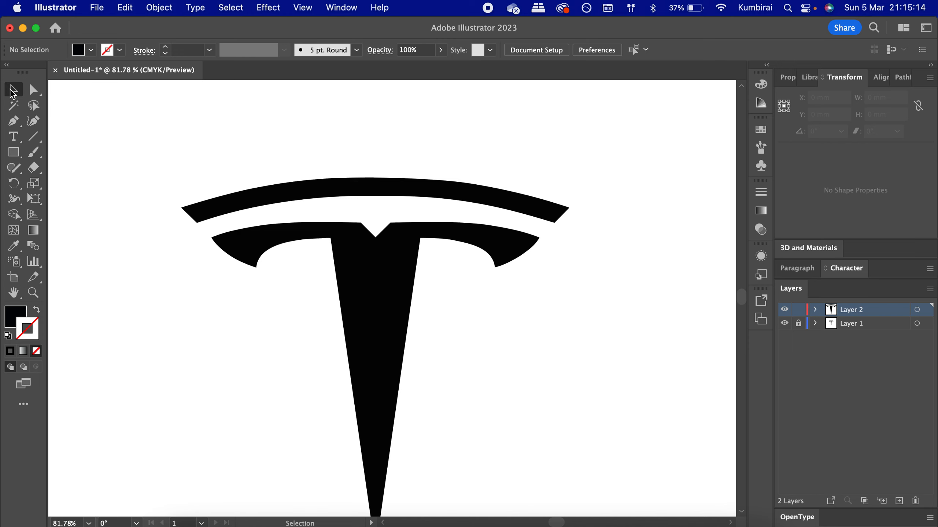
# - Try moving the T-shaped stem, undo the move, and deselect
pyautogui.scroll(-3, 239, 212)
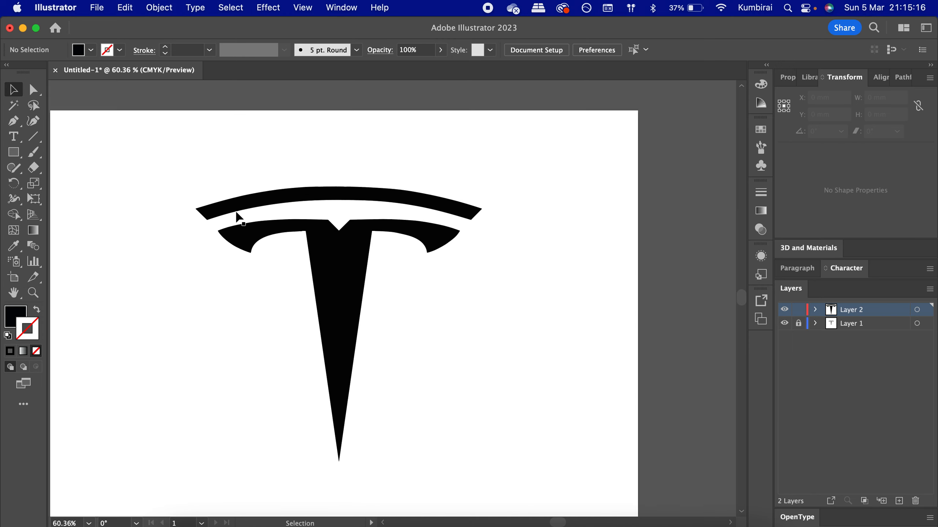
pyautogui.click(329, 268)
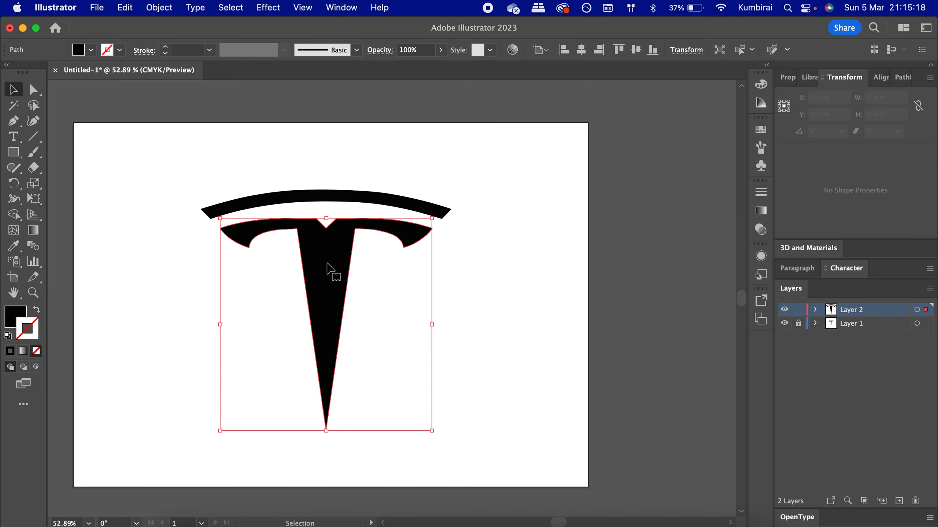
pyautogui.moveTo(337, 254); pyautogui.dragTo(243, 318)
pyautogui.press('super+z')
pyautogui.click(486, 245)
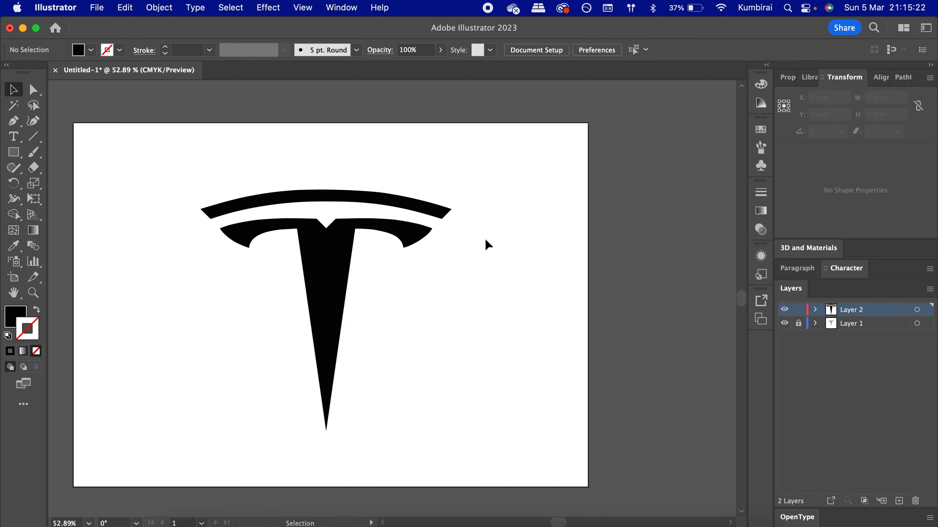
# - Select all three traced shapes, group them, and deselect
pyautogui.moveTo(227, 157); pyautogui.dragTo(399, 306)
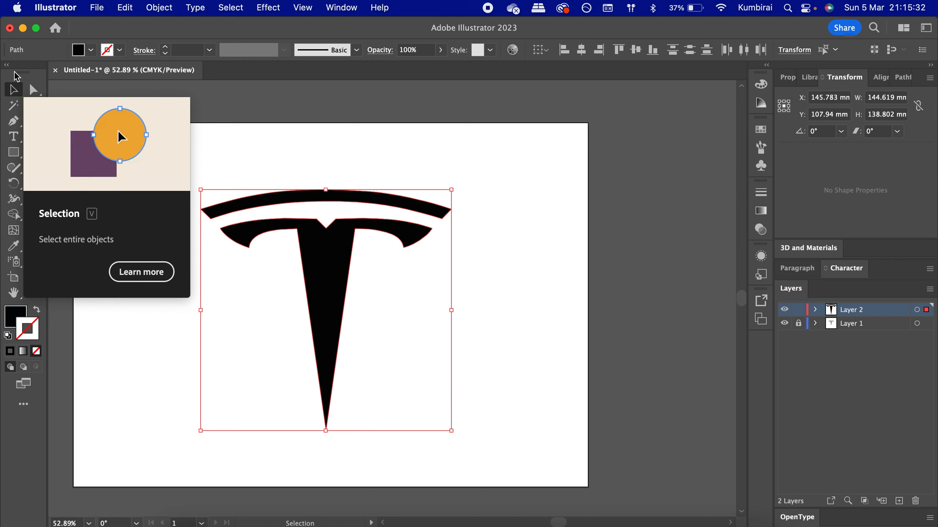
pyautogui.rightClick(320, 271)
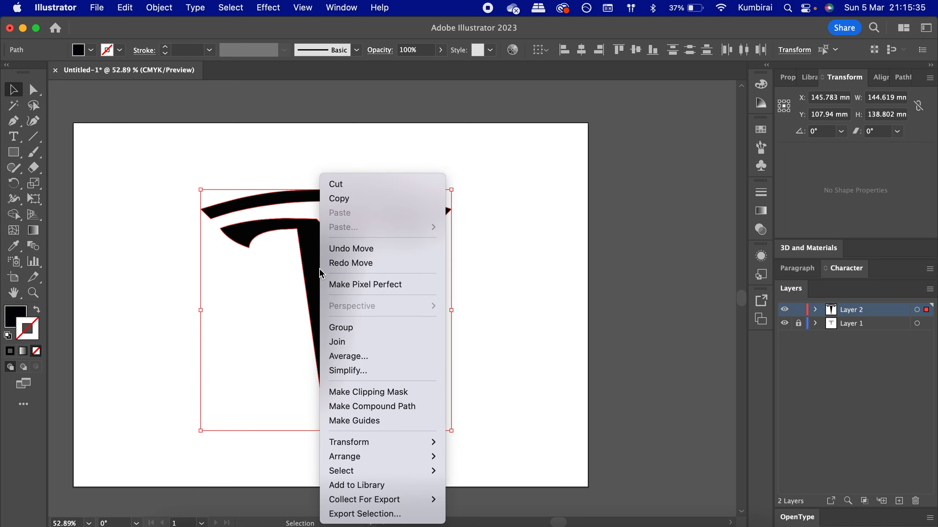
pyautogui.click(359, 329)
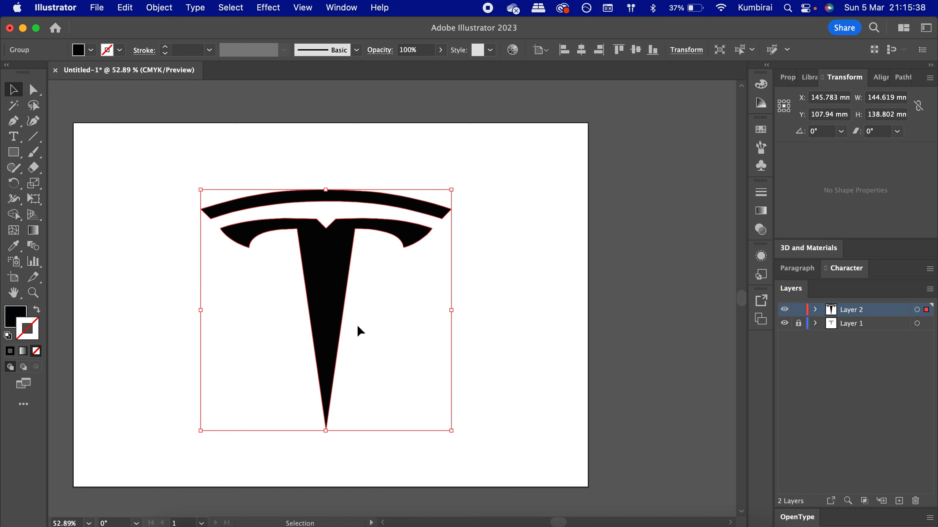
pyautogui.click(499, 297)
# - Try dragging the grouped logo sideways, undo it, and deselect
pyautogui.moveTo(335, 272); pyautogui.dragTo(250, 273)
pyautogui.press('super+z')
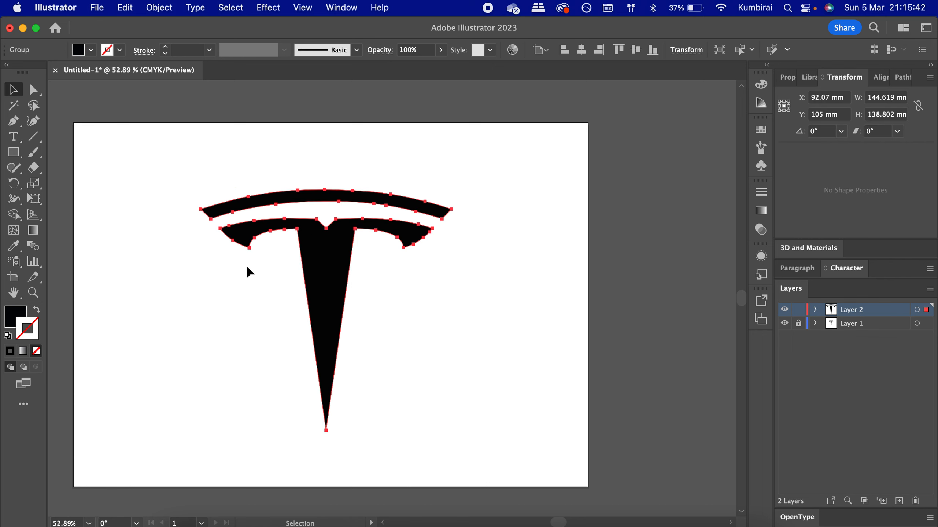
pyautogui.click(571, 194)
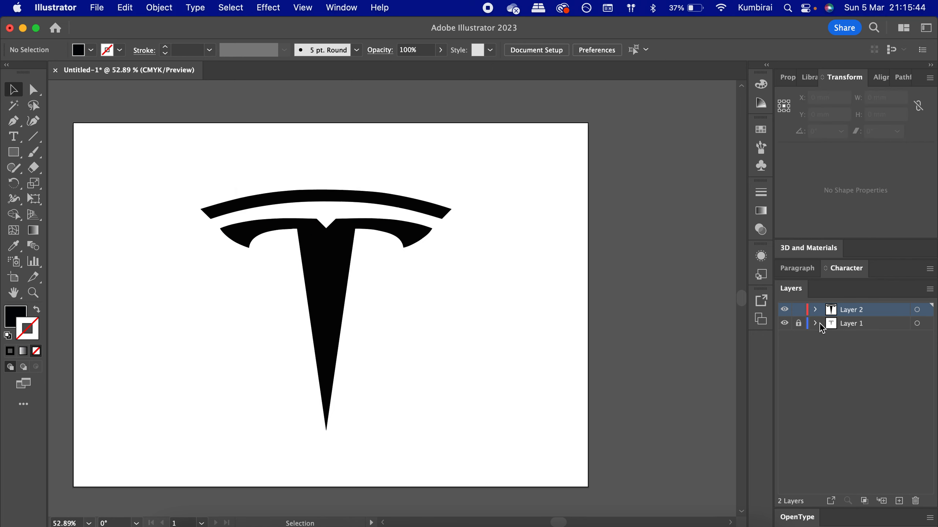
# - Lock Layer 2, then unlock the reference Layer 1 and delete it with its artwork
pyautogui.click(798, 309)
pyautogui.click(799, 324)
pyautogui.click(856, 323)
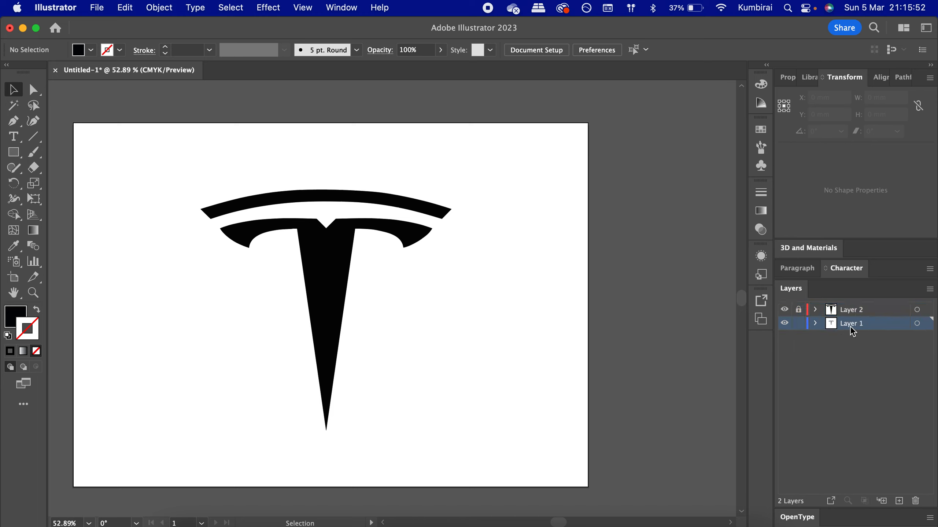
pyautogui.click(917, 501)
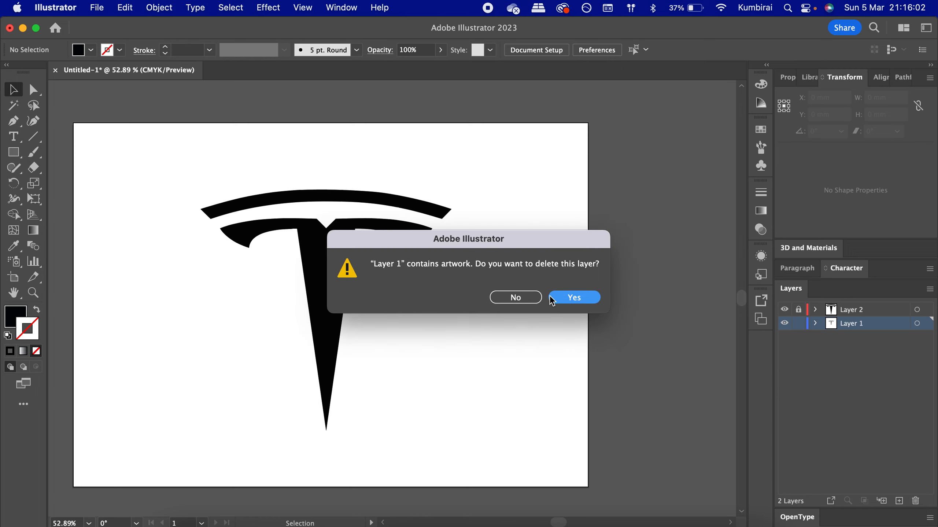
pyautogui.click(568, 298)
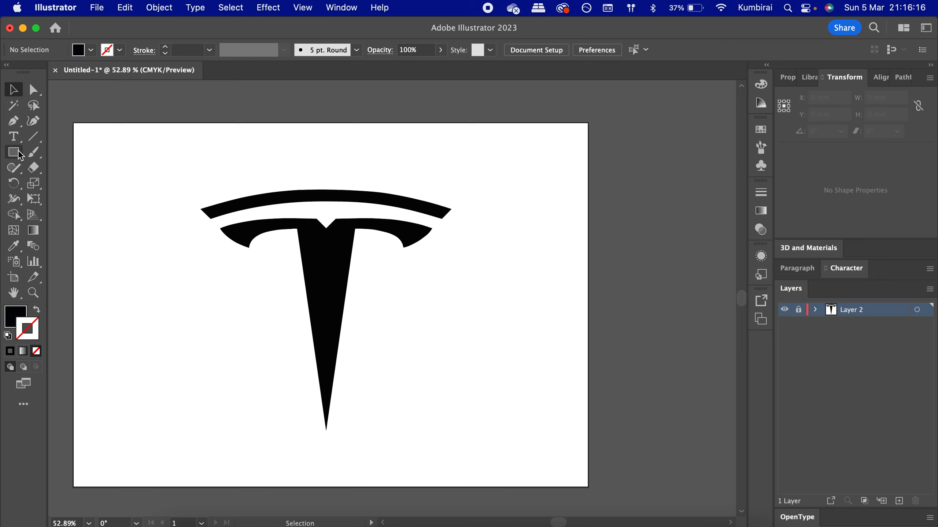
pyautogui.click(14, 120)
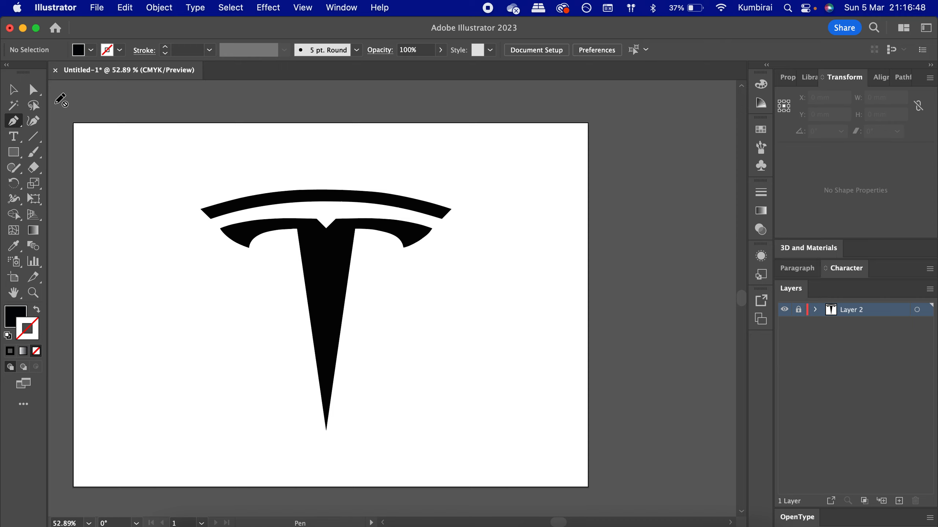
pyautogui.click(13, 90)
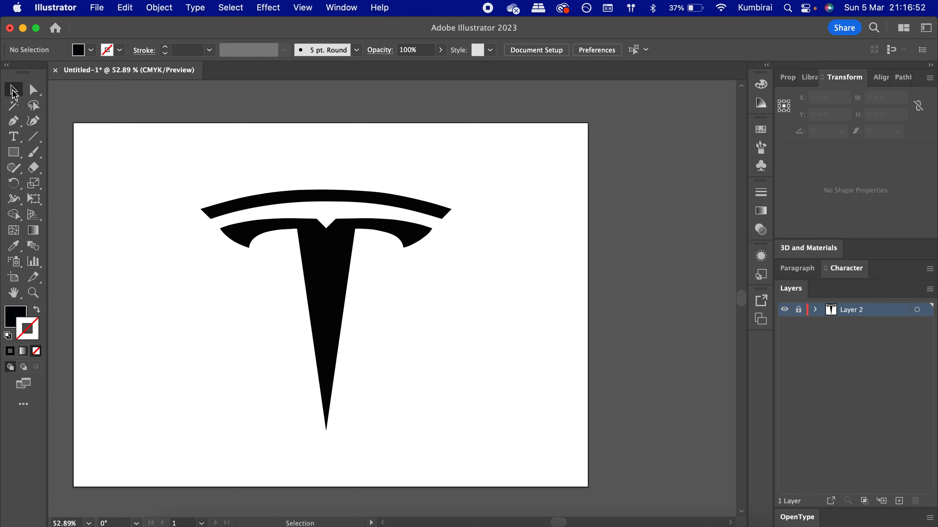
# - Export the artwork as a PNG named Tesla logo to the Desktop
pyautogui.click(105, 11)
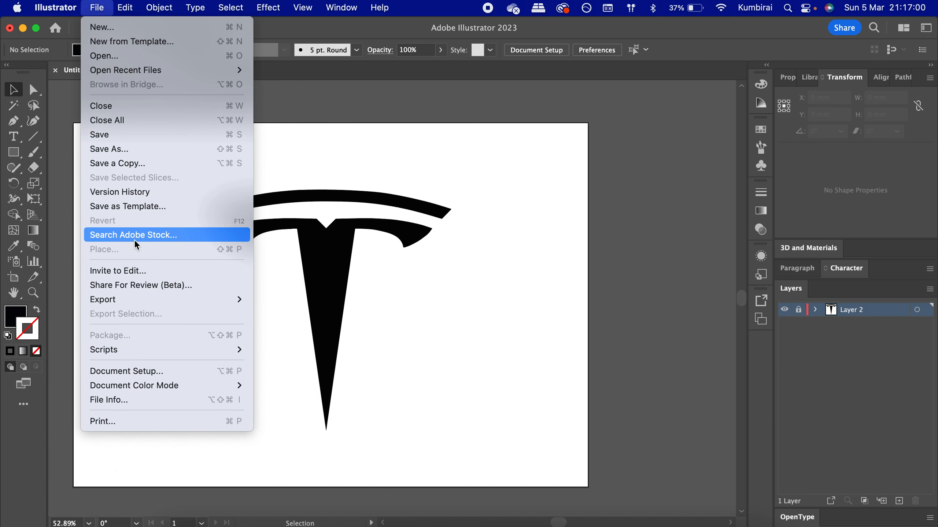
pyautogui.moveTo(137, 299)
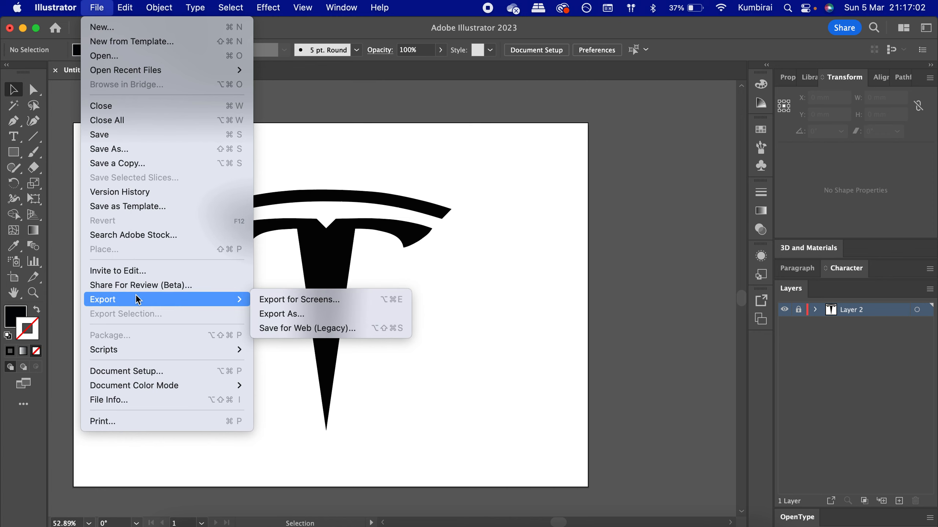
pyautogui.click(278, 314)
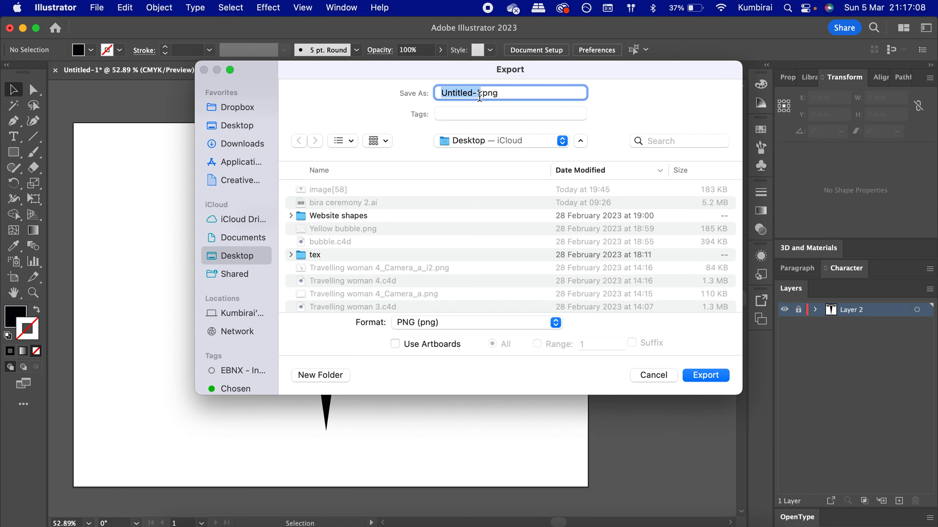
pyautogui.press('BackSpace')
pyautogui.write('Tesla')
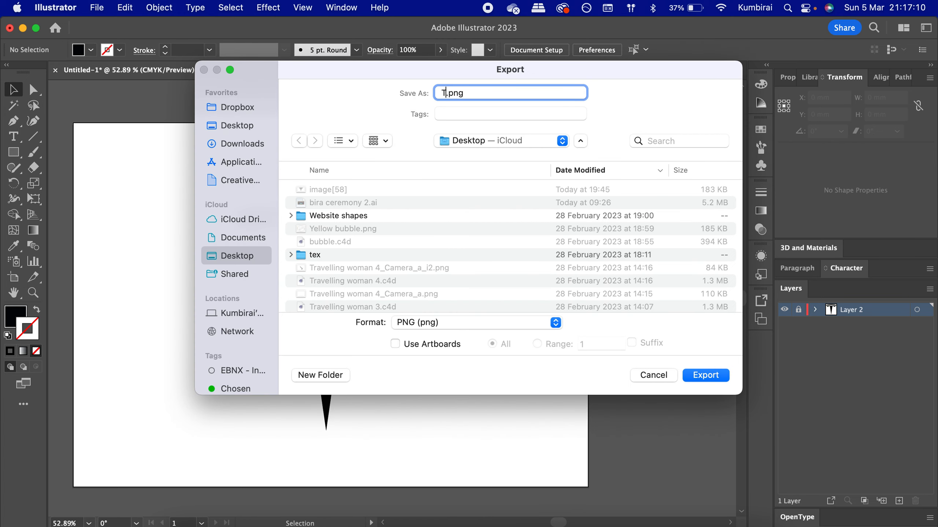
pyautogui.write(' logo')
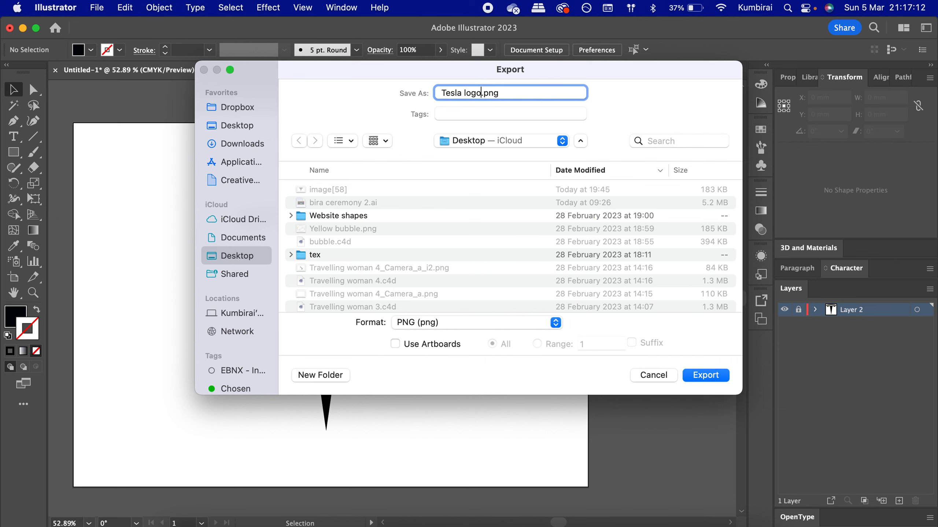